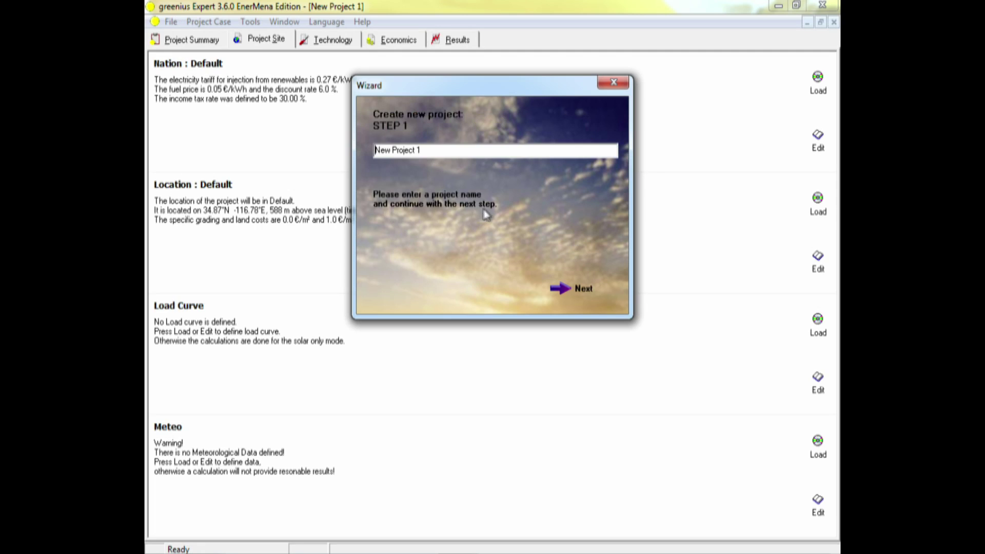
# - Name the new project enerMENA1 and choose Trough Powerplant with Storage as its technology
pyautogui.moveTo(445, 151); pyautogui.dragTo(373, 150)
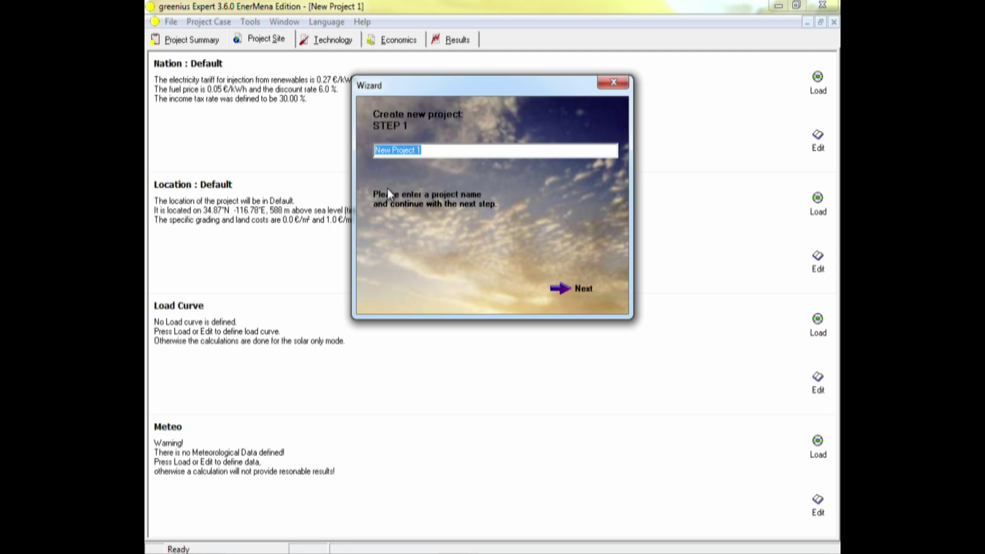
pyautogui.write('ener1')
pyautogui.click(567, 289)
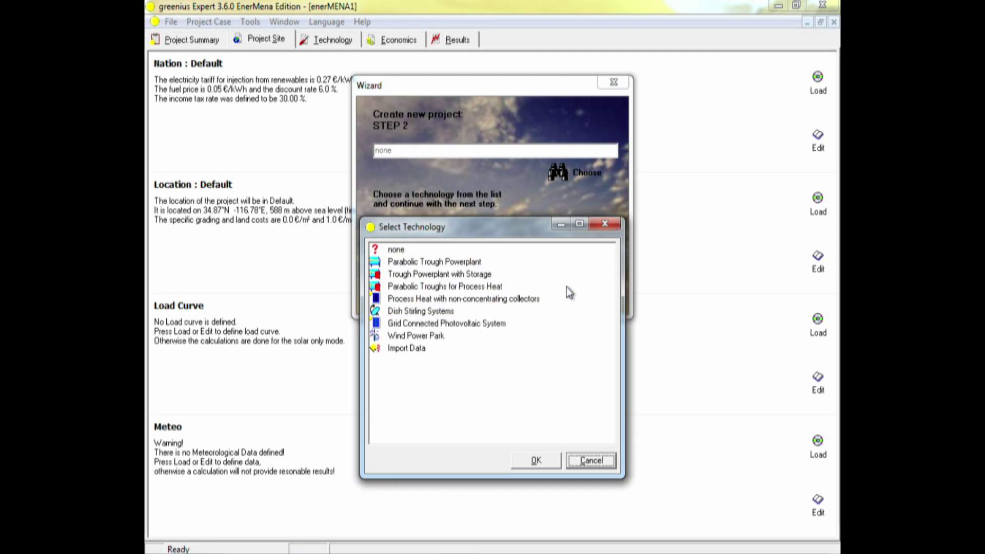
pyautogui.click(468, 277)
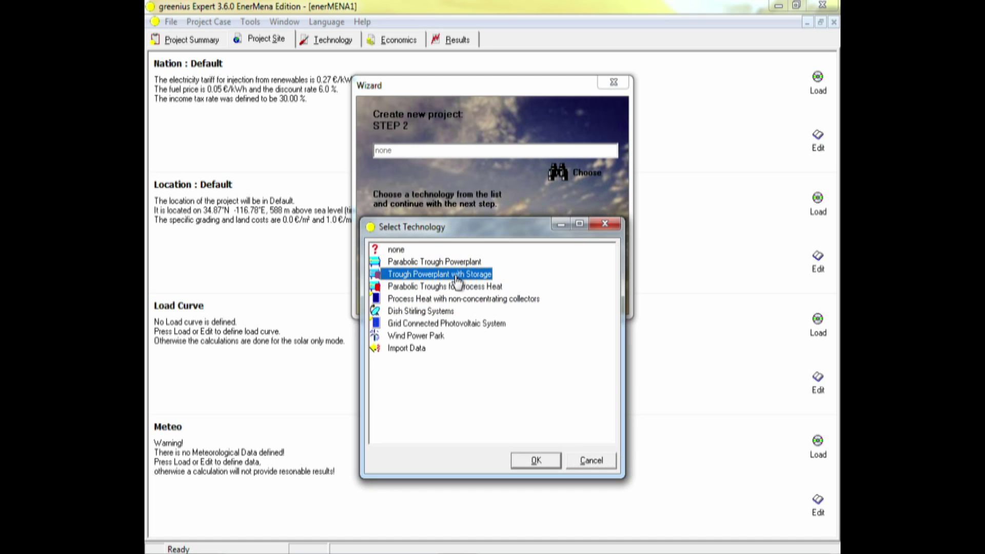
pyautogui.click(534, 460)
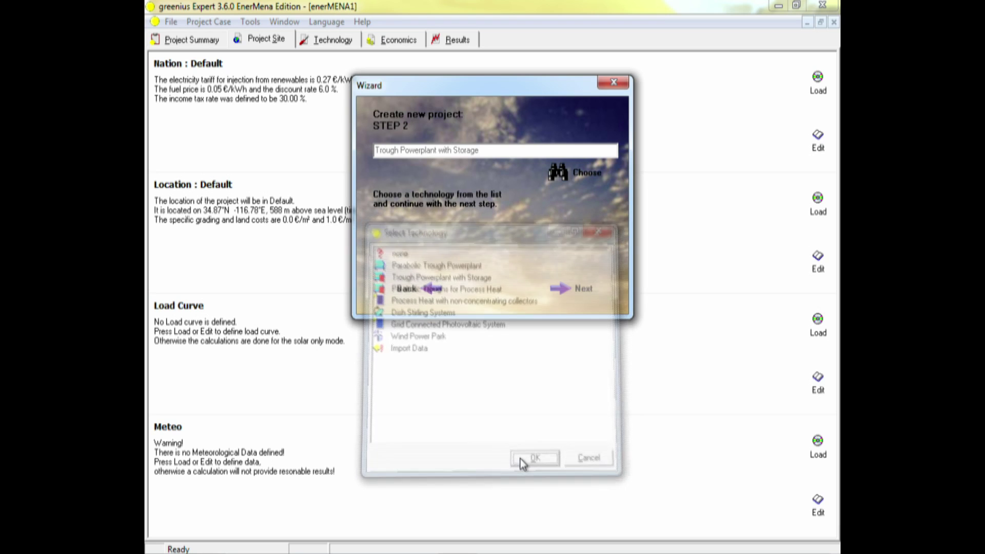
pyautogui.click(610, 287)
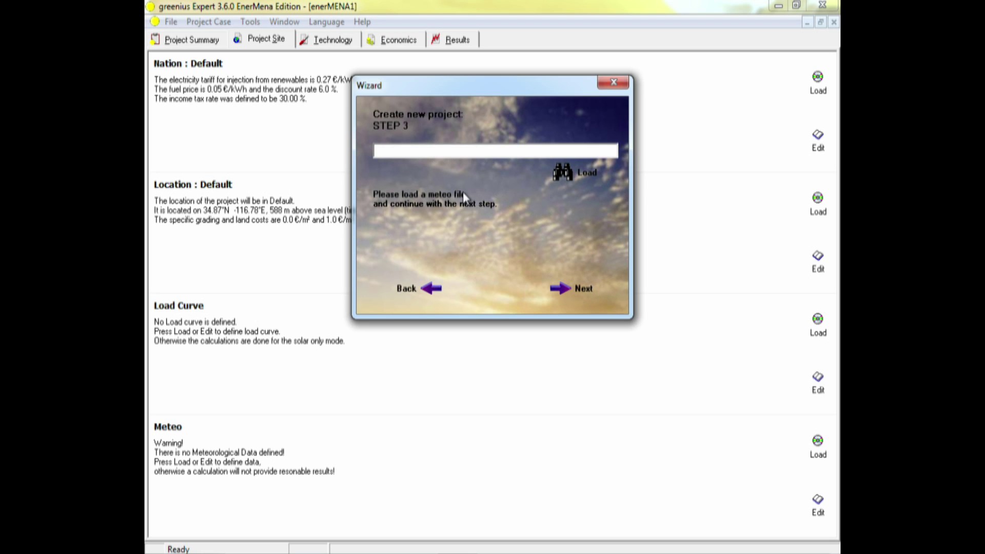
# - Load the meteo file Egypt-Aswan.gpa, copy its site data to the project site, and finish the wizard
pyautogui.click(573, 172)
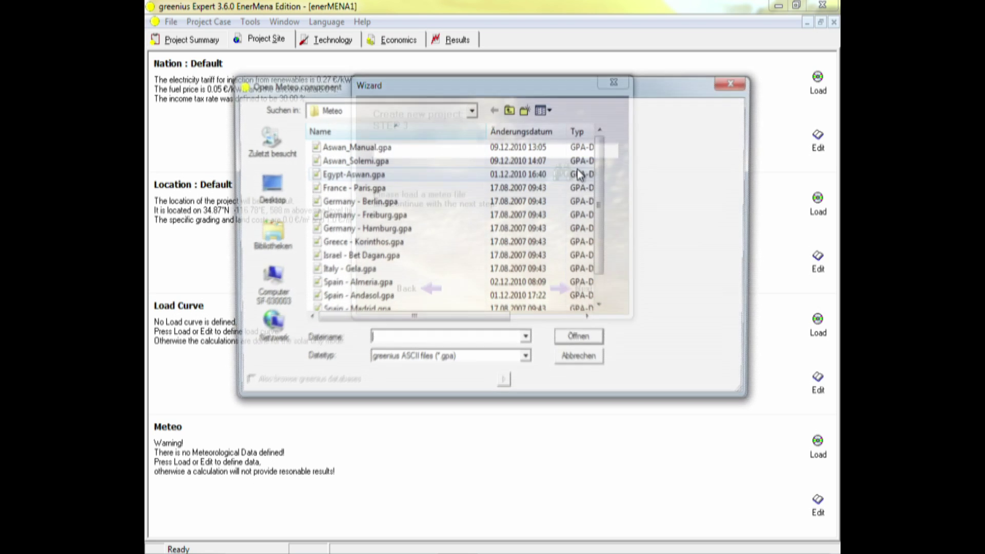
pyautogui.click(370, 175)
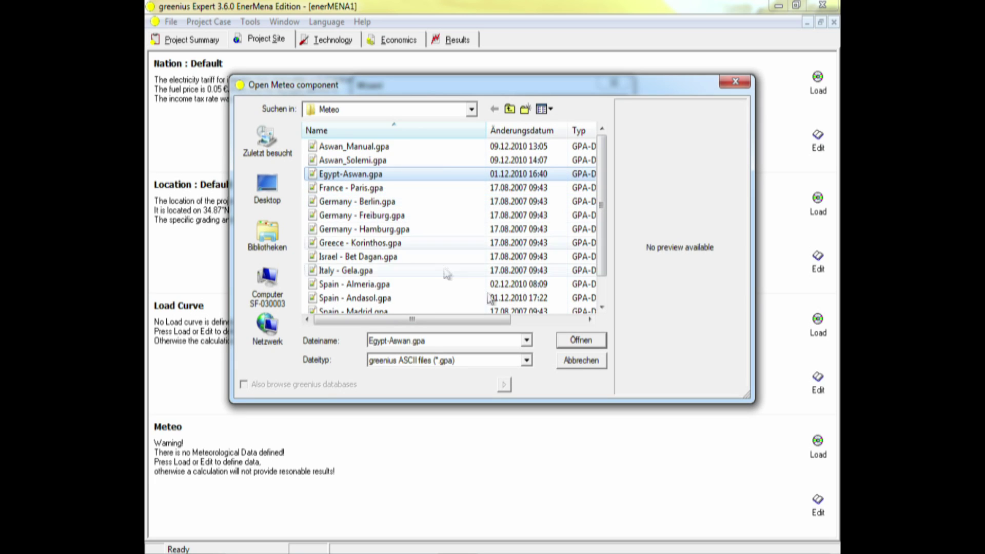
pyautogui.click(585, 340)
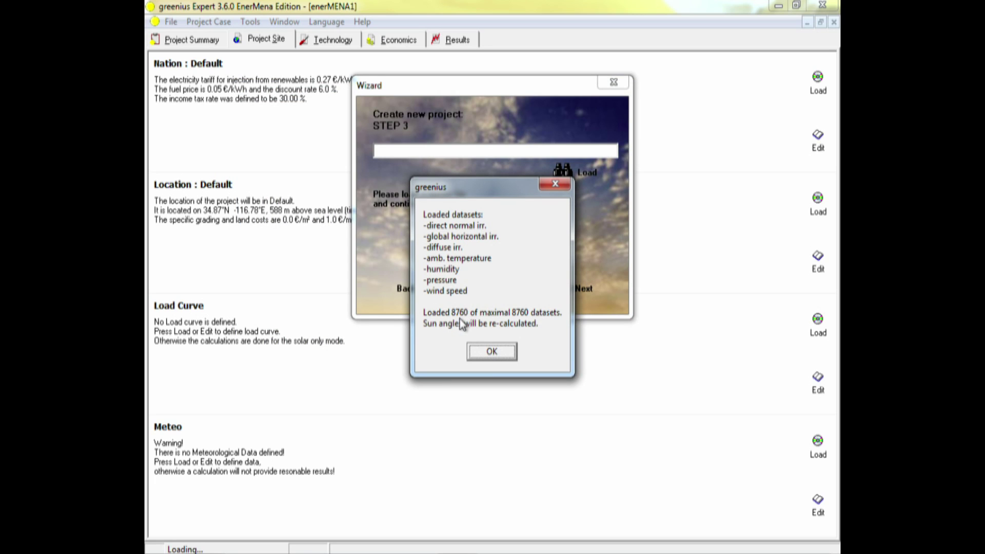
pyautogui.click(507, 354)
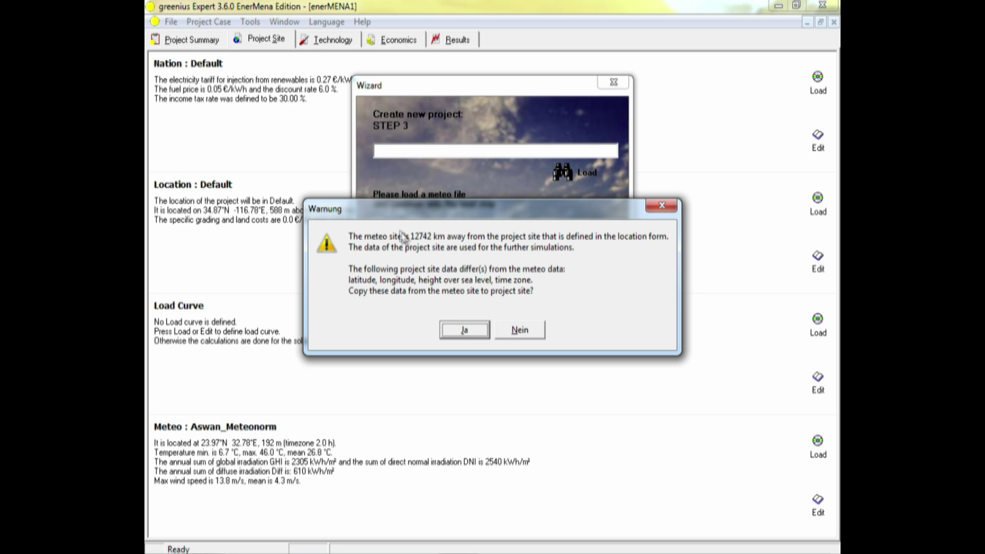
pyautogui.click(456, 331)
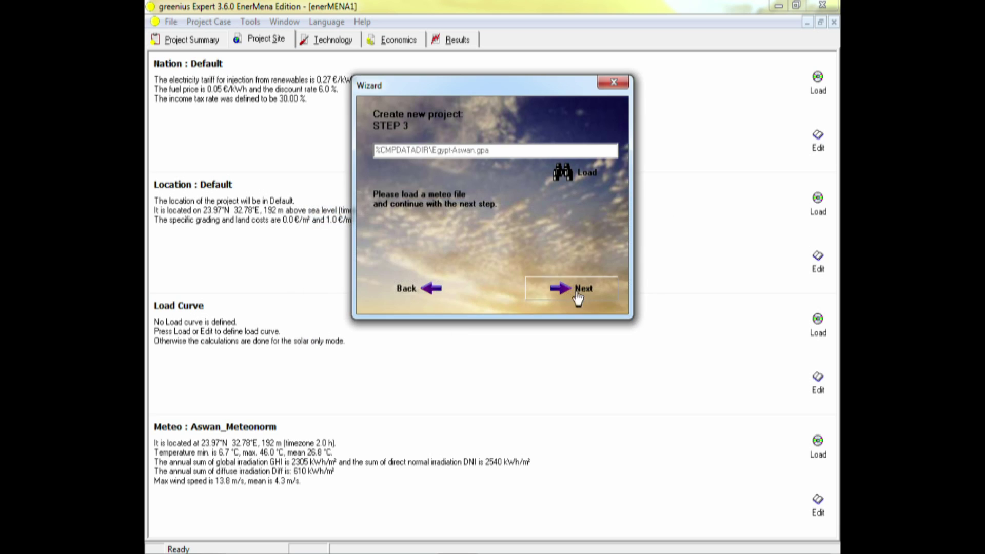
pyautogui.click(578, 291)
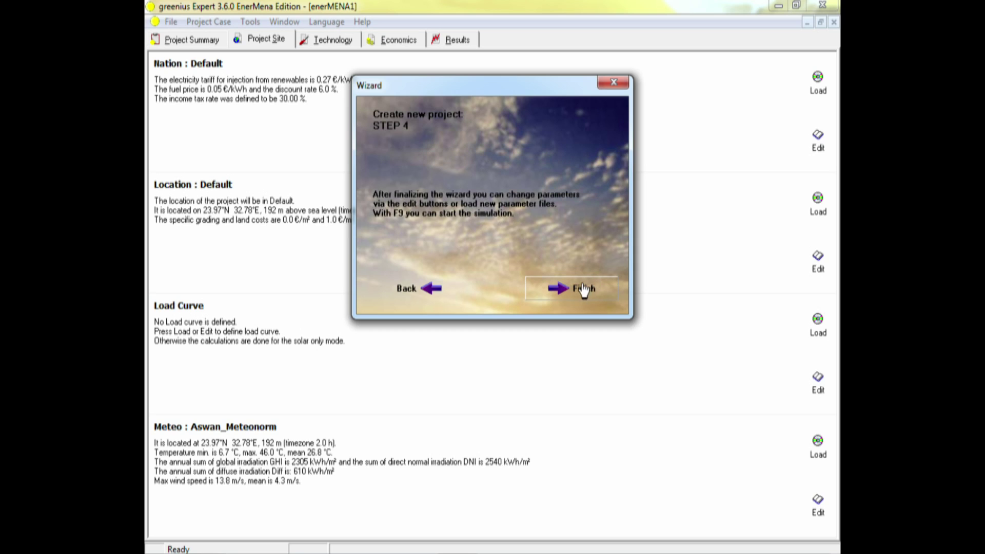
pyautogui.click(583, 290)
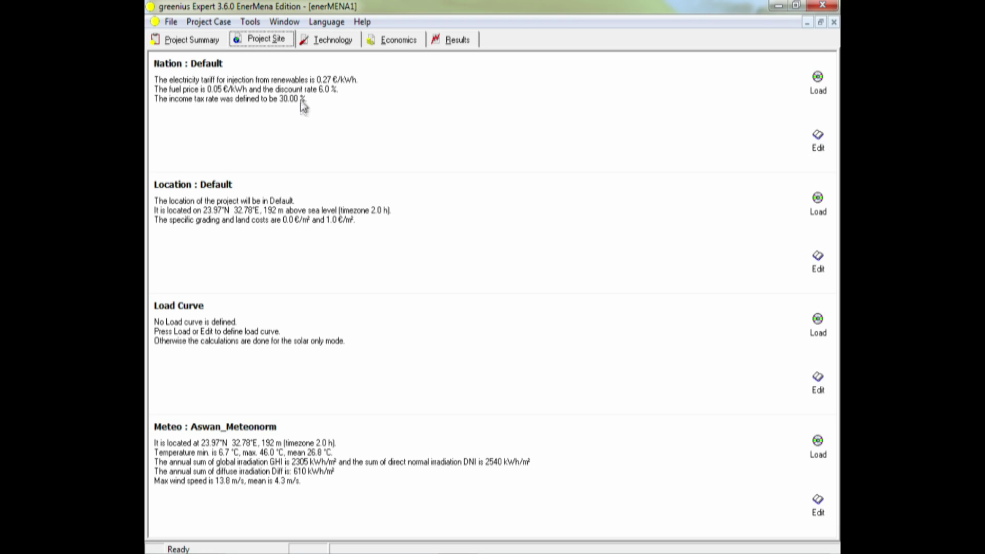
# - Examine the direct normal irradiance dataset in the project's meteorological data and close it without changes
pyautogui.click(816, 505)
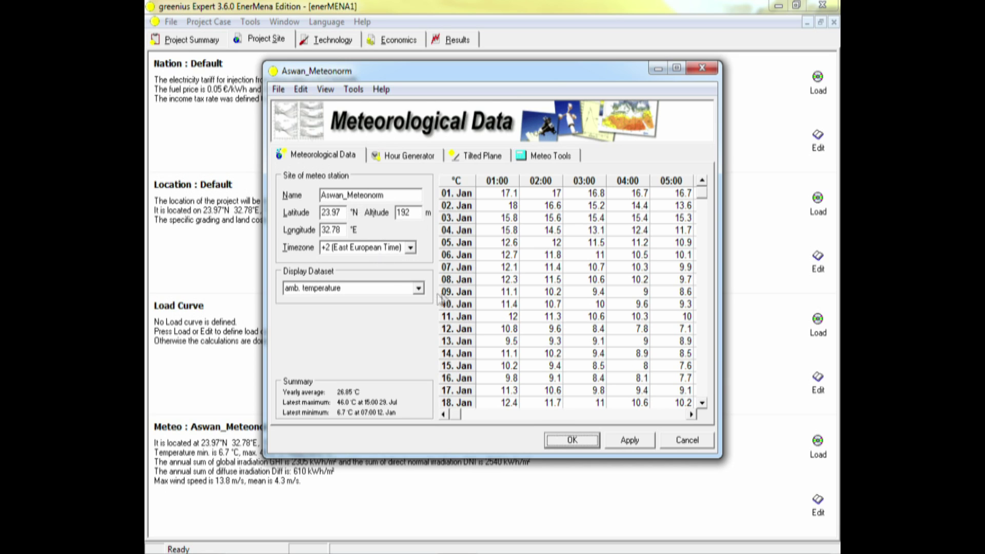
pyautogui.click(419, 289)
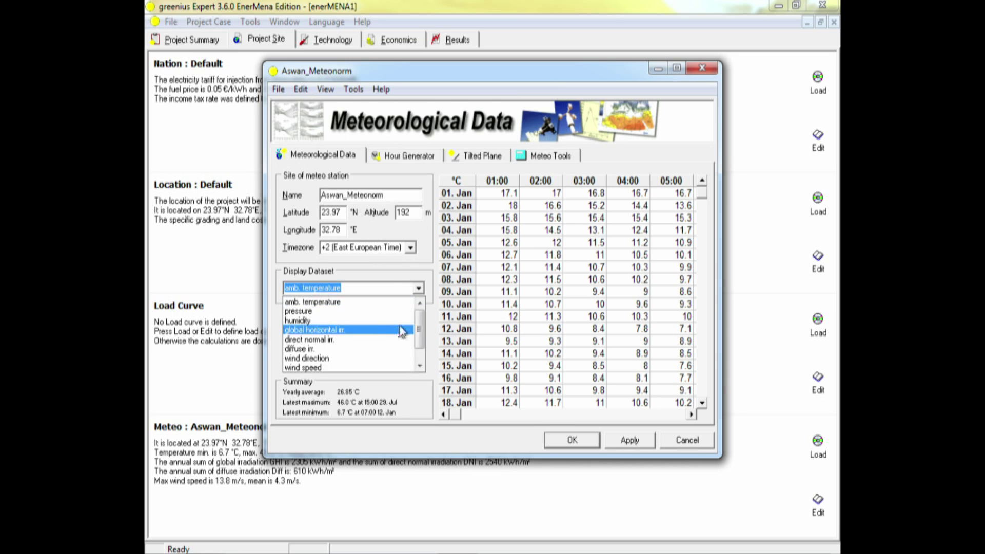
pyautogui.click(316, 340)
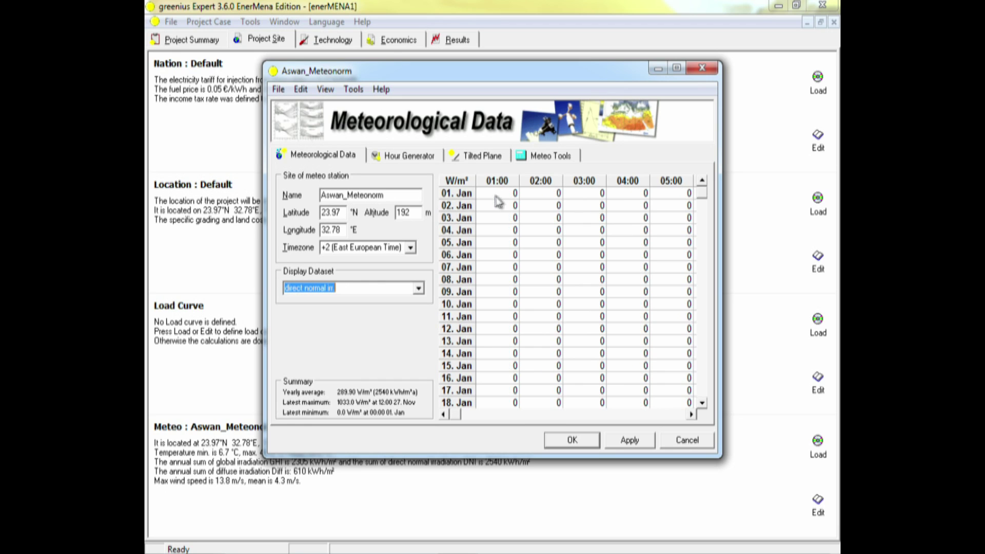
pyautogui.click(691, 443)
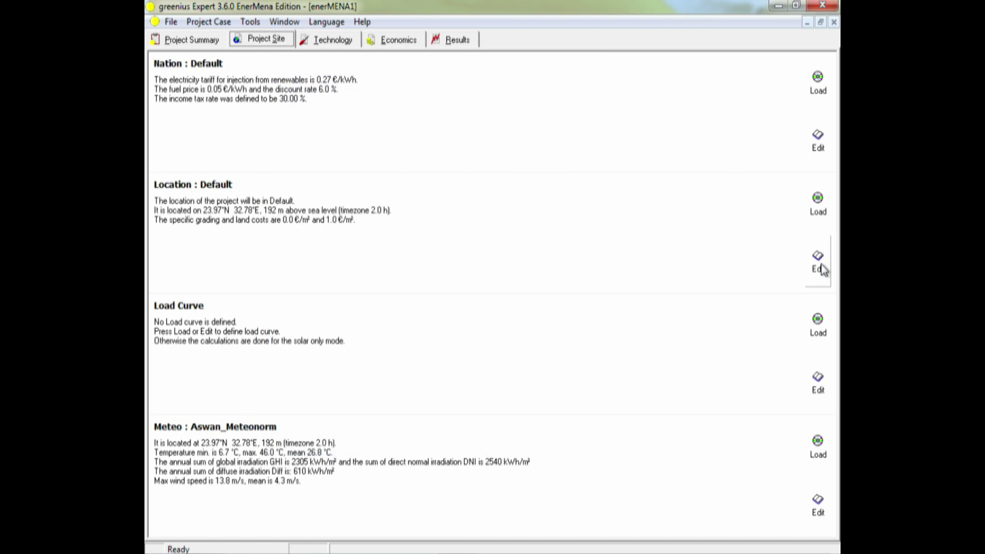
# - Review the project location's coordinates and ground properties, and accept them as they are
pyautogui.click(820, 267)
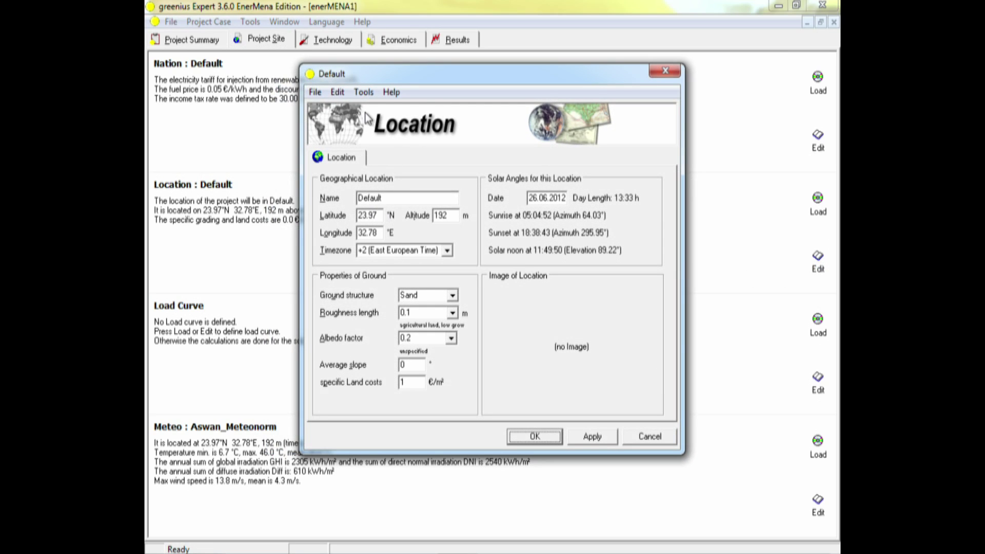
pyautogui.moveTo(451, 77); pyautogui.dragTo(471, 38)
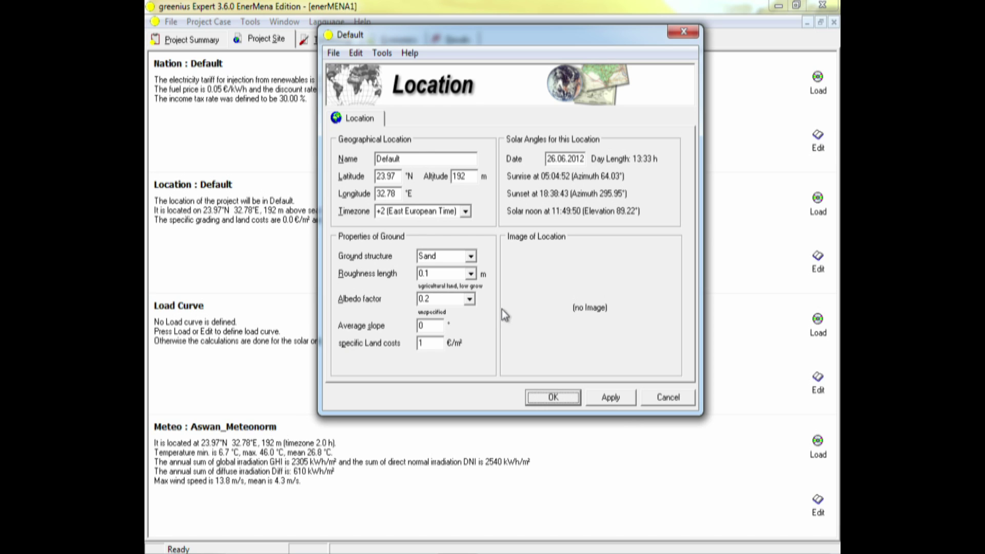
pyautogui.click(614, 400)
pyautogui.click(554, 397)
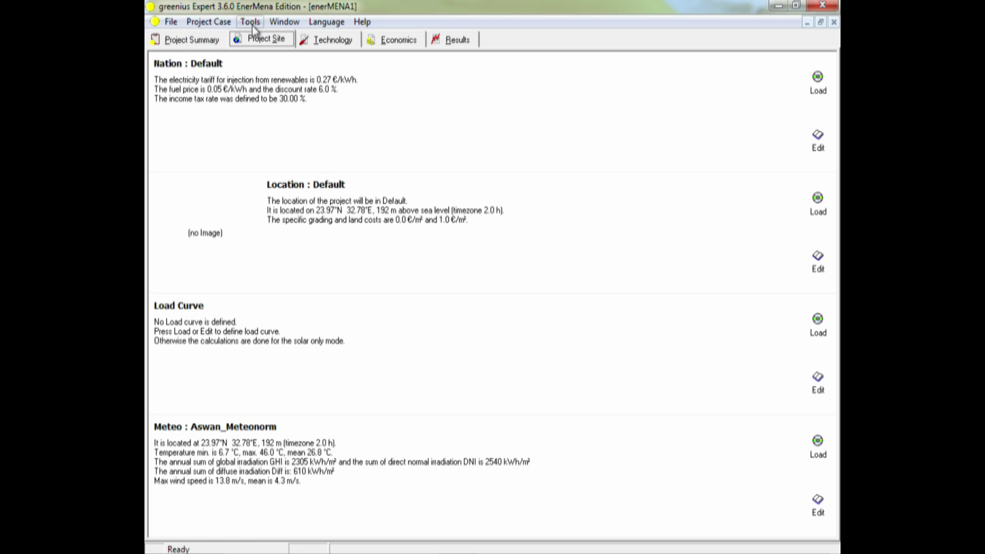
pyautogui.click(170, 21)
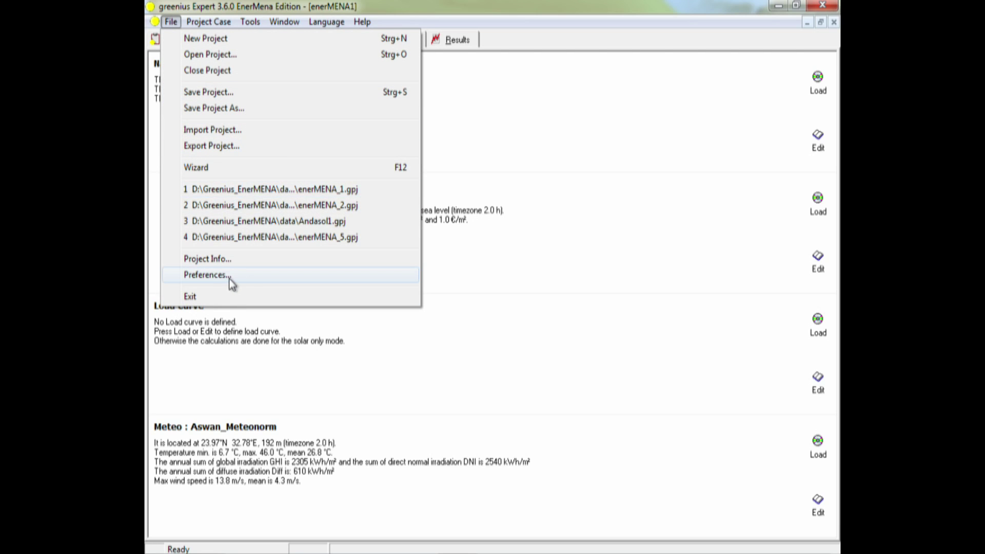
pyautogui.moveTo(206, 20)
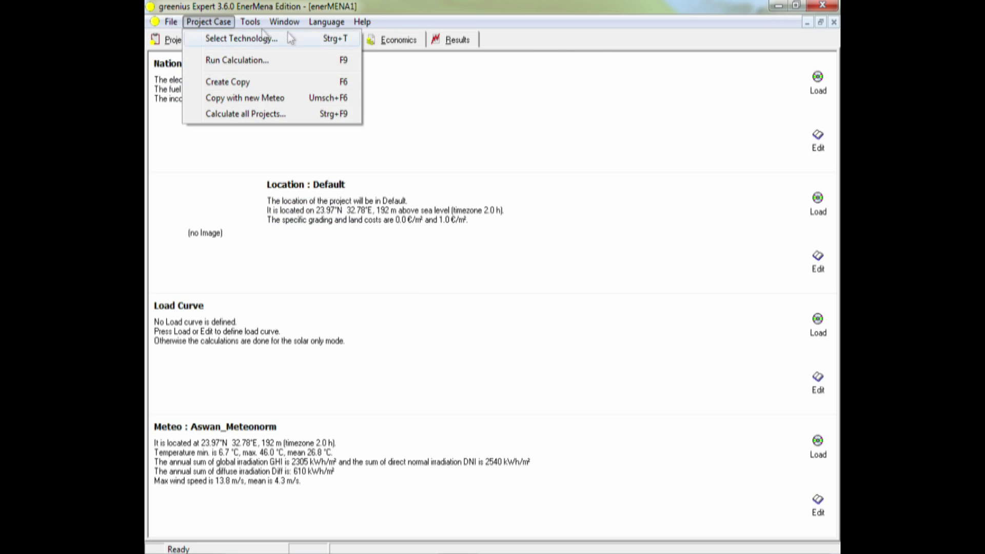
pyautogui.moveTo(252, 23)
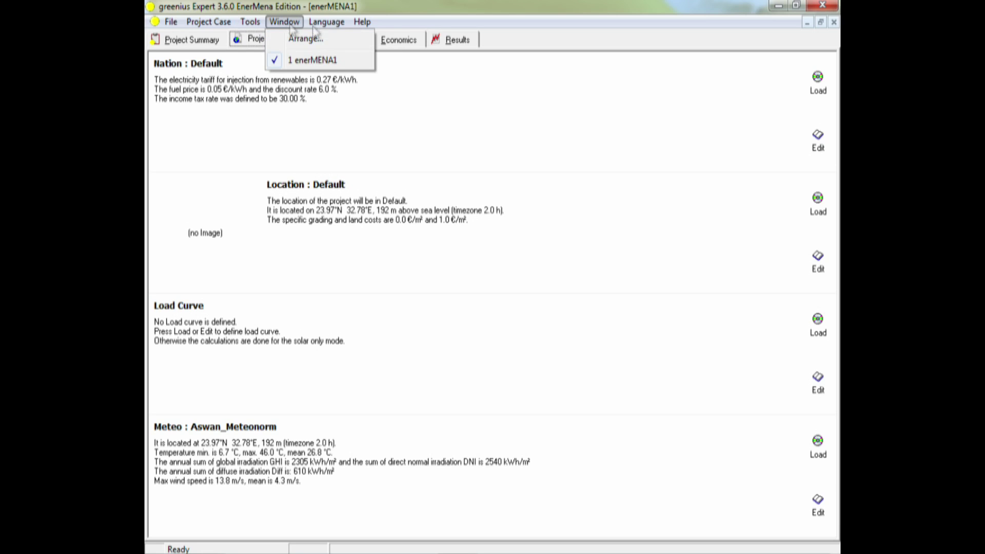
pyautogui.moveTo(325, 22)
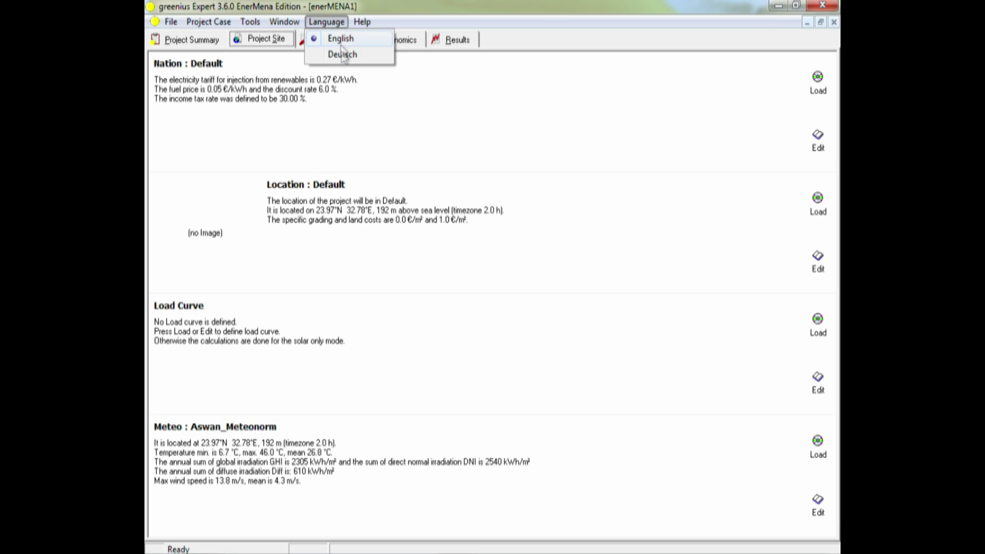
pyautogui.moveTo(369, 26)
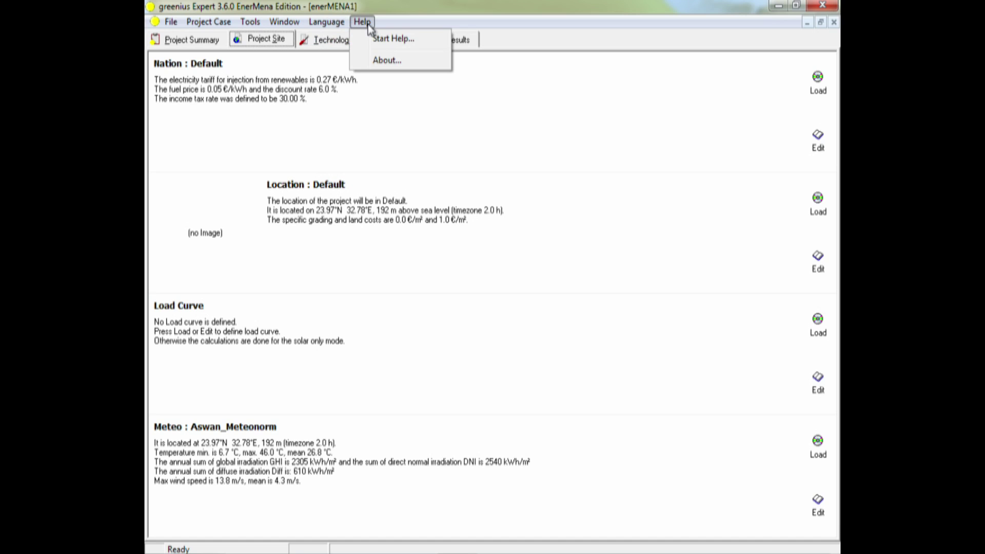
# - Load ET2 with Schott HCE.gpa as the collector assembly in the project's technology settings
pyautogui.click(320, 40)
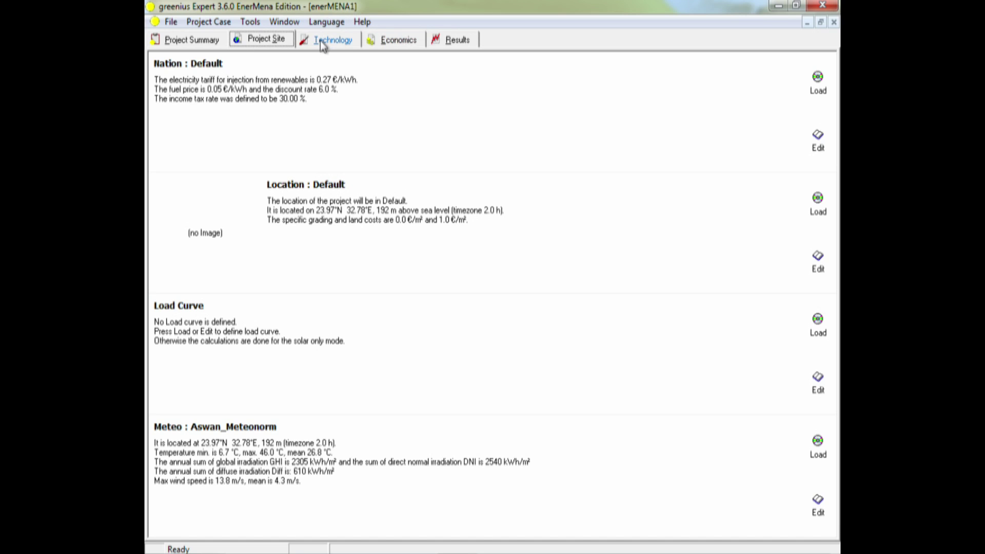
pyautogui.click(320, 40)
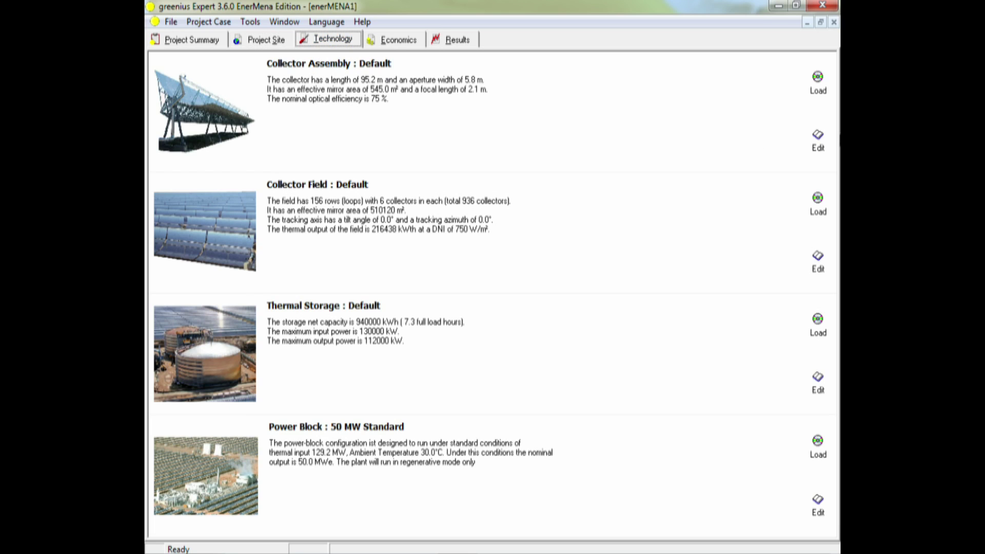
pyautogui.click(818, 82)
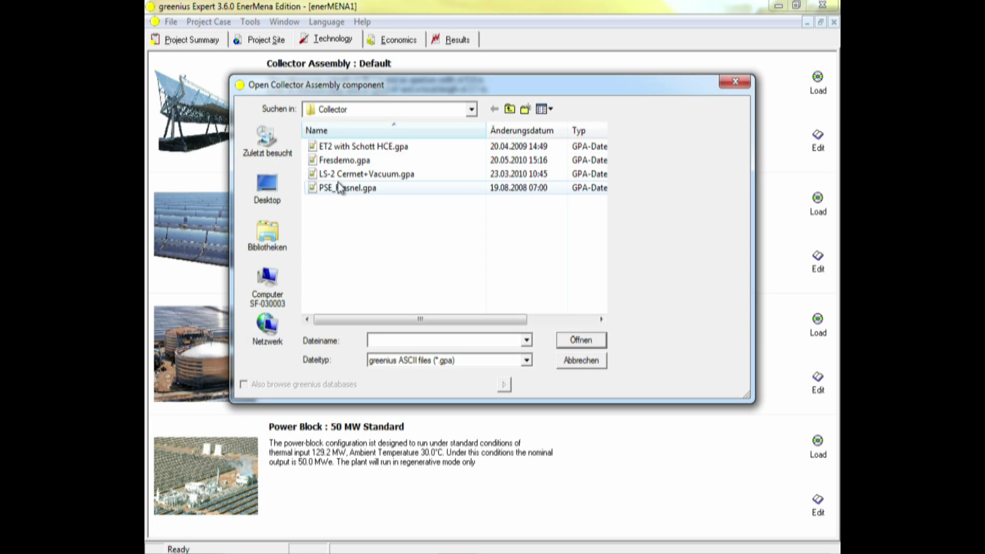
pyautogui.click(354, 148)
pyautogui.click(600, 343)
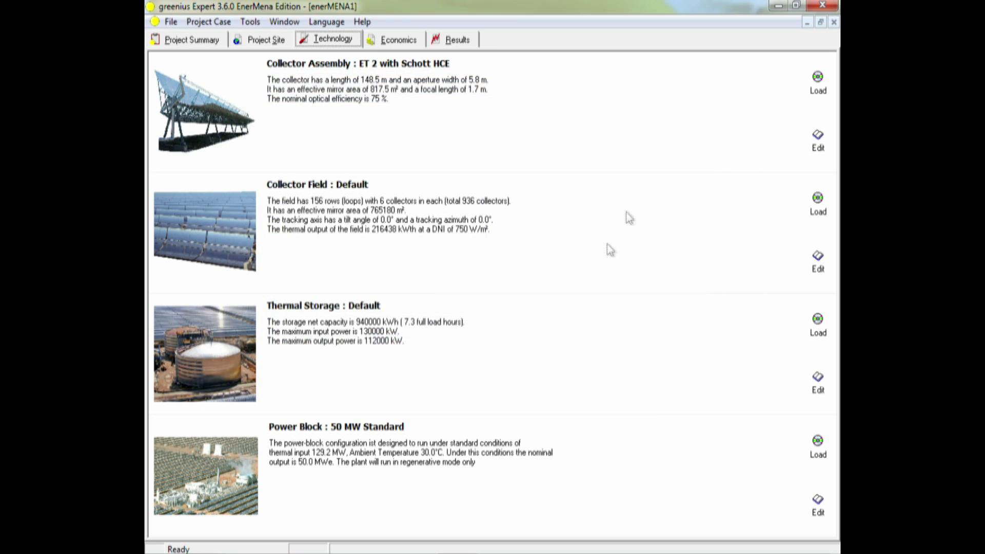
# - Examine the collector assembly's incidence angle modifier graph with the cosine included and excluded, and close the assembly details
pyautogui.click(818, 137)
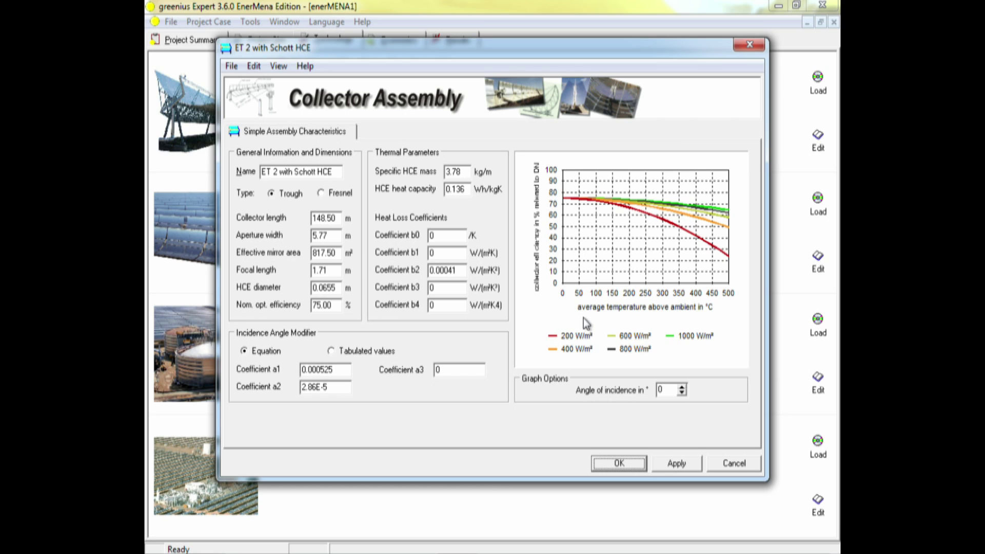
pyautogui.click(278, 67)
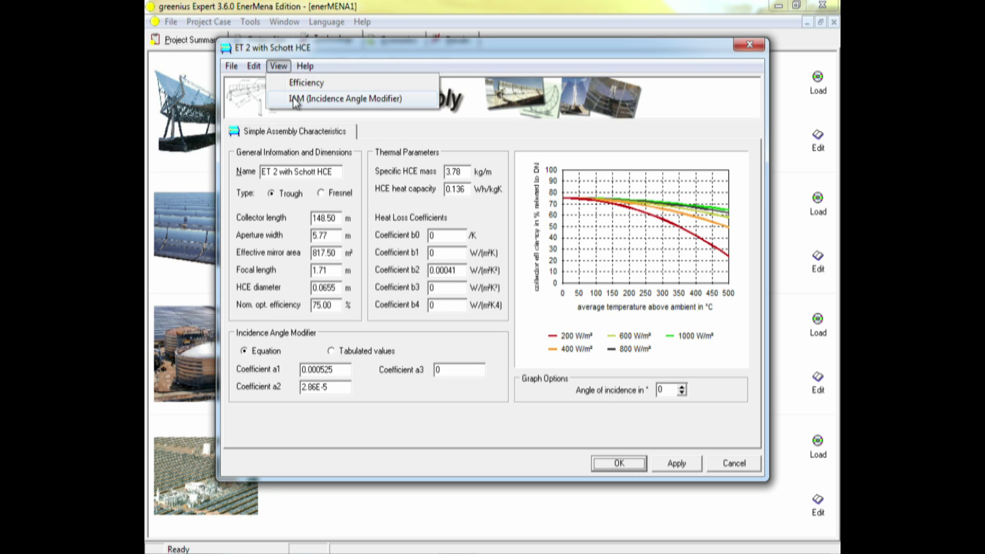
pyautogui.click(296, 99)
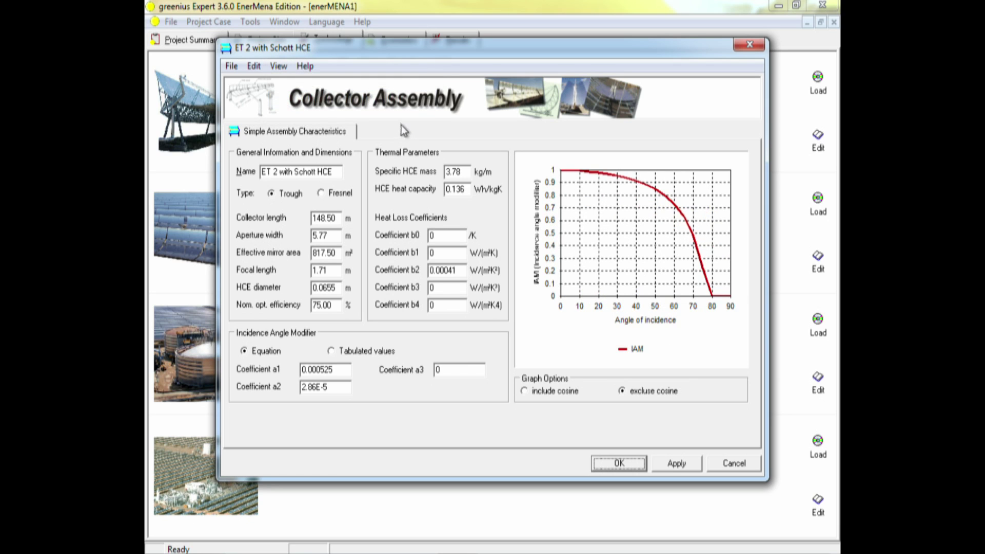
pyautogui.click(559, 391)
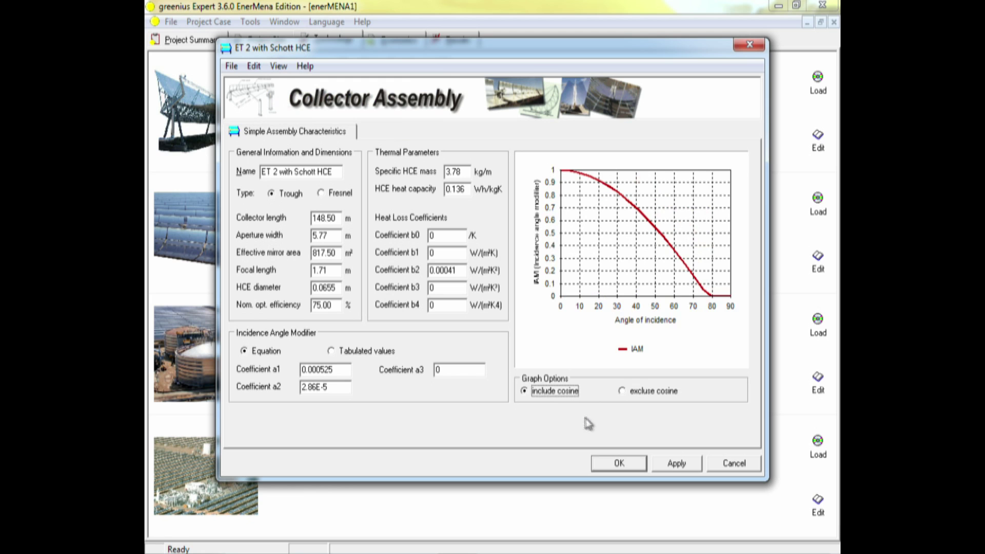
pyautogui.click(623, 392)
pyautogui.click(625, 463)
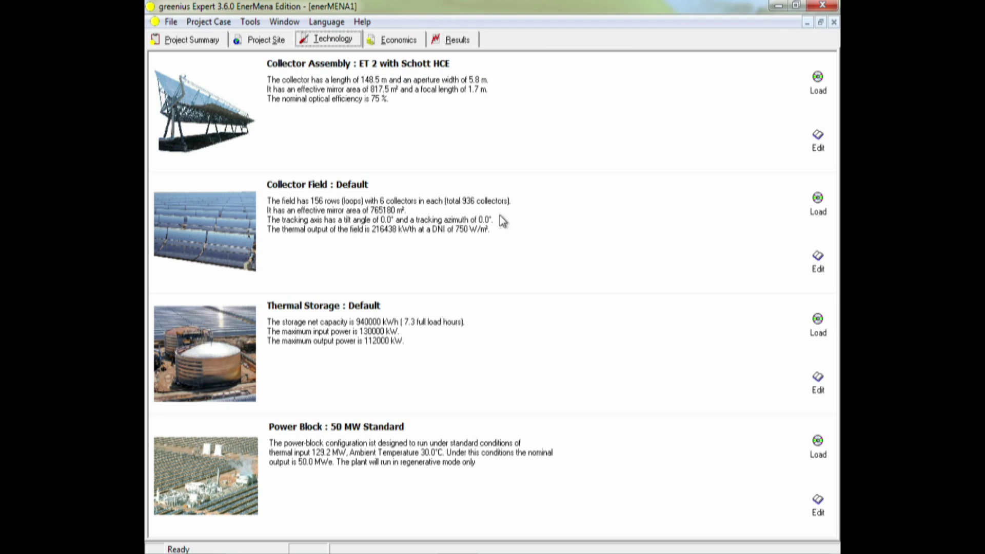
# - Load EnerMENA1.gpa as the collector field in the project's technology settings
pyautogui.click(819, 208)
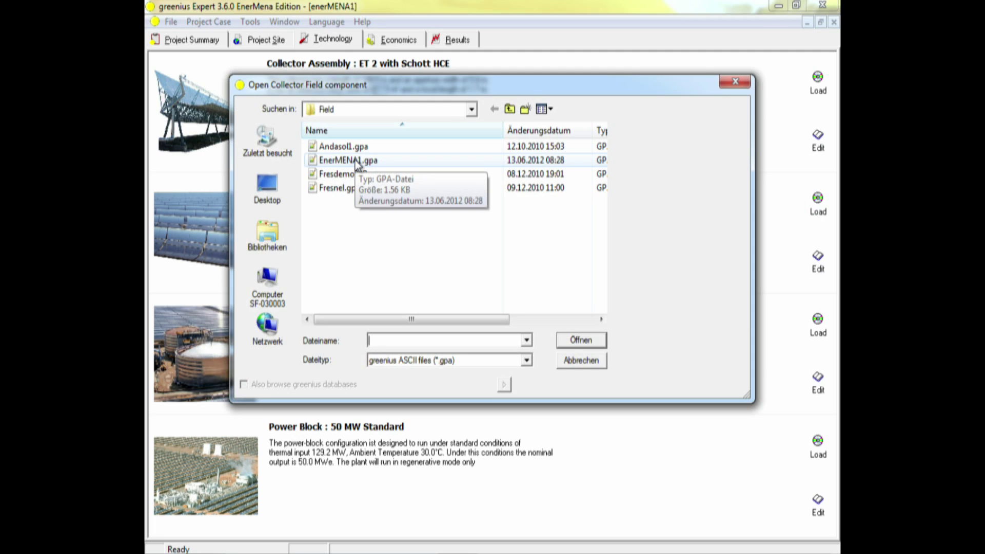
pyautogui.click(358, 162)
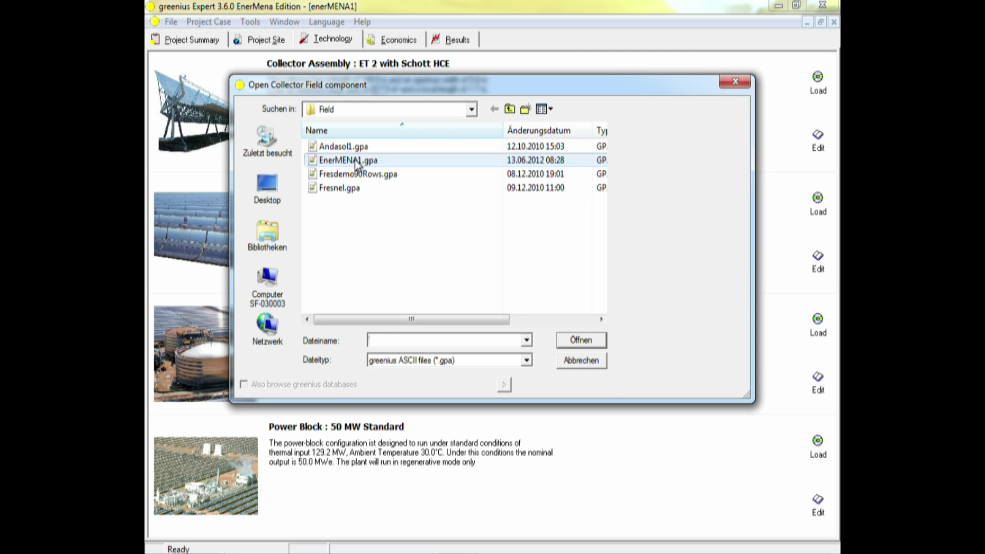
pyautogui.click(585, 343)
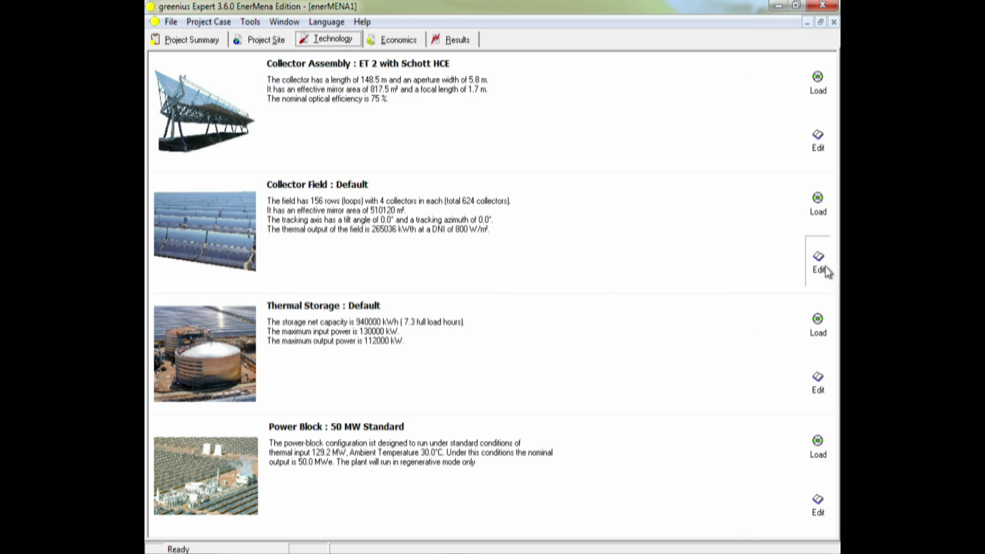
# - Re-enter 156 as the number of rows in the collector field and review the field's operation settings
pyautogui.click(819, 266)
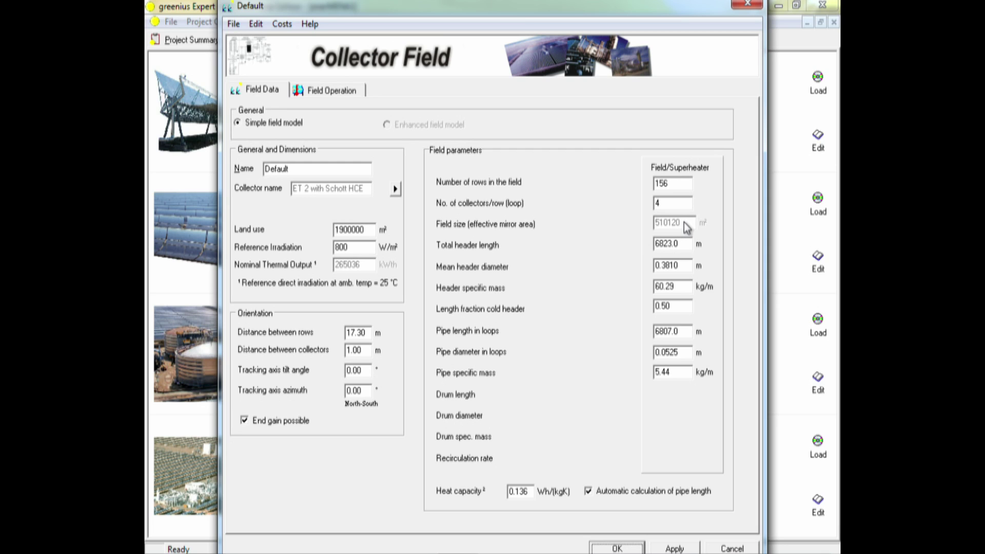
pyautogui.click(675, 183)
pyautogui.press('BackSpace')
pyautogui.write('6')
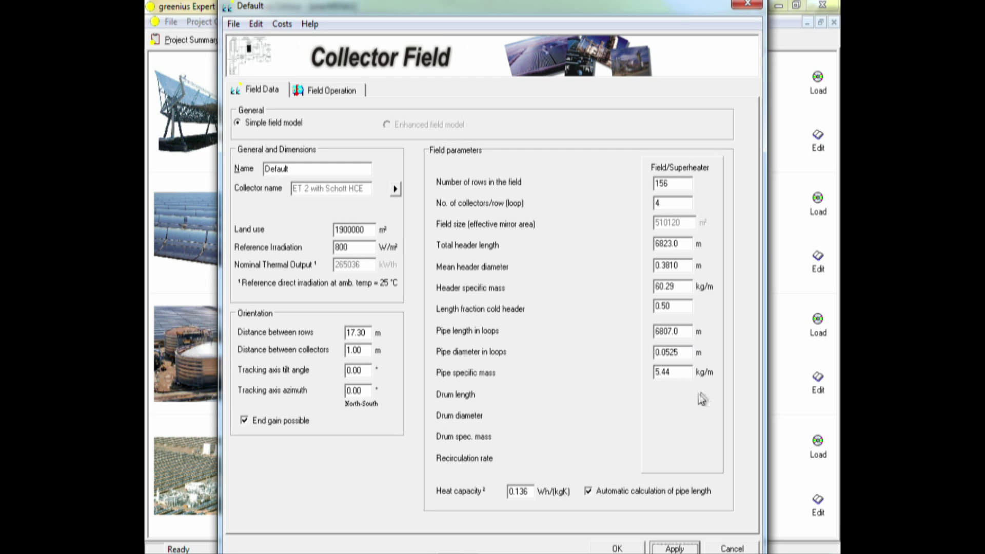
pyautogui.click(353, 91)
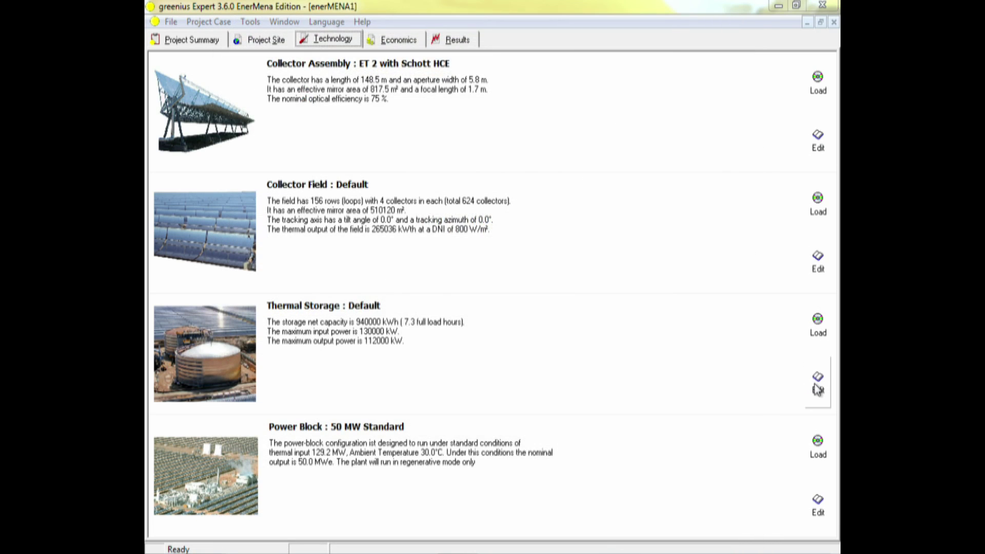
# - Review the technical data of the thermal storage and the 50 MW Standard power block, and accept both as they are
pyautogui.click(818, 379)
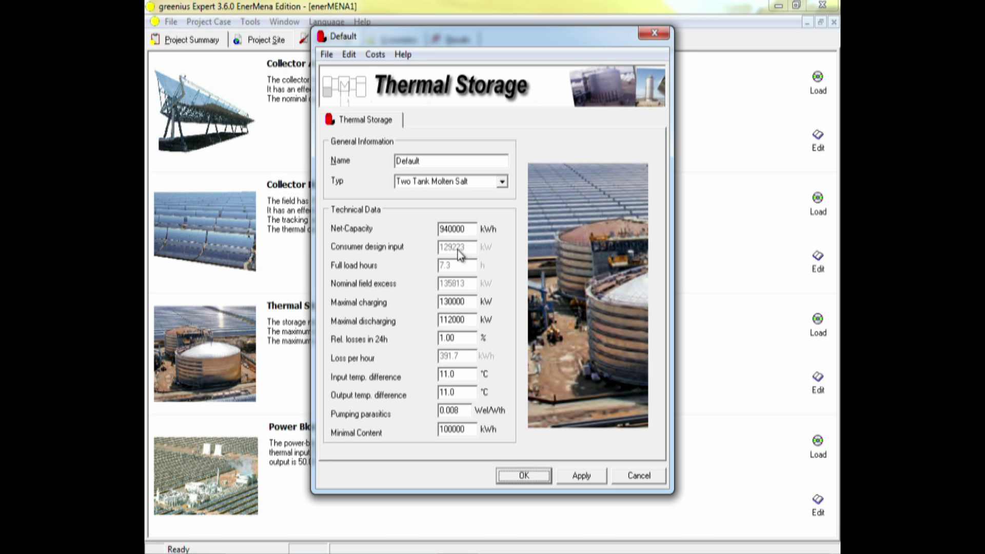
pyautogui.moveTo(552, 31); pyautogui.dragTo(667, 27)
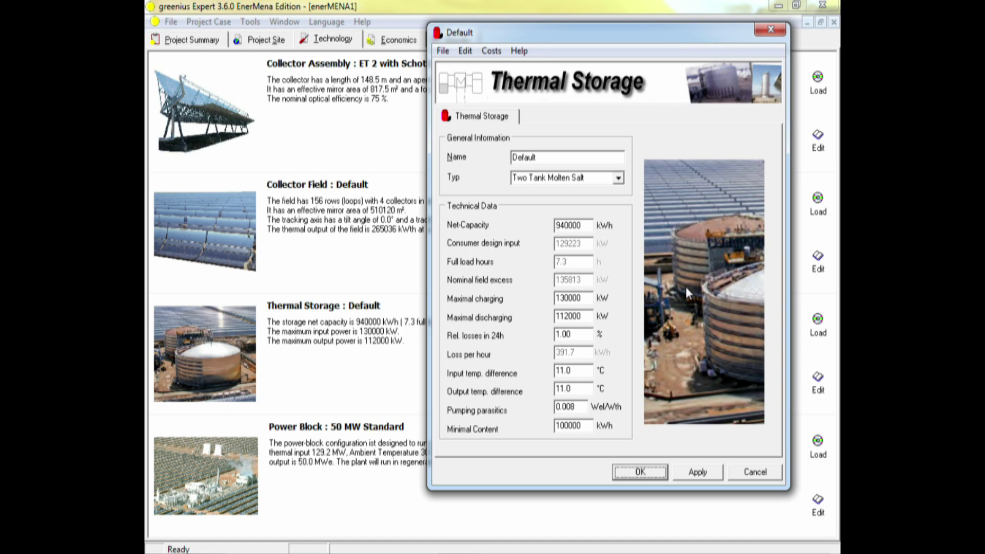
pyautogui.click(643, 470)
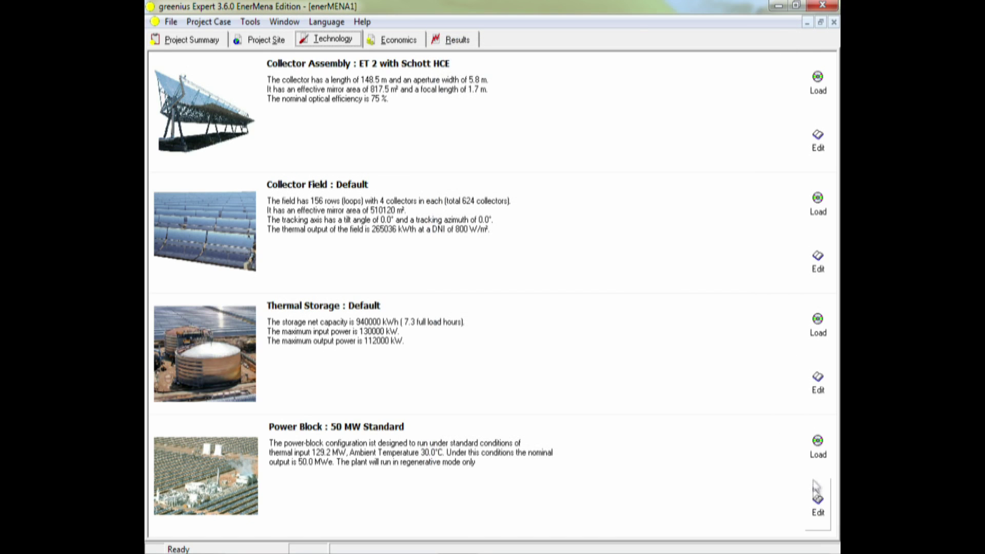
pyautogui.click(818, 506)
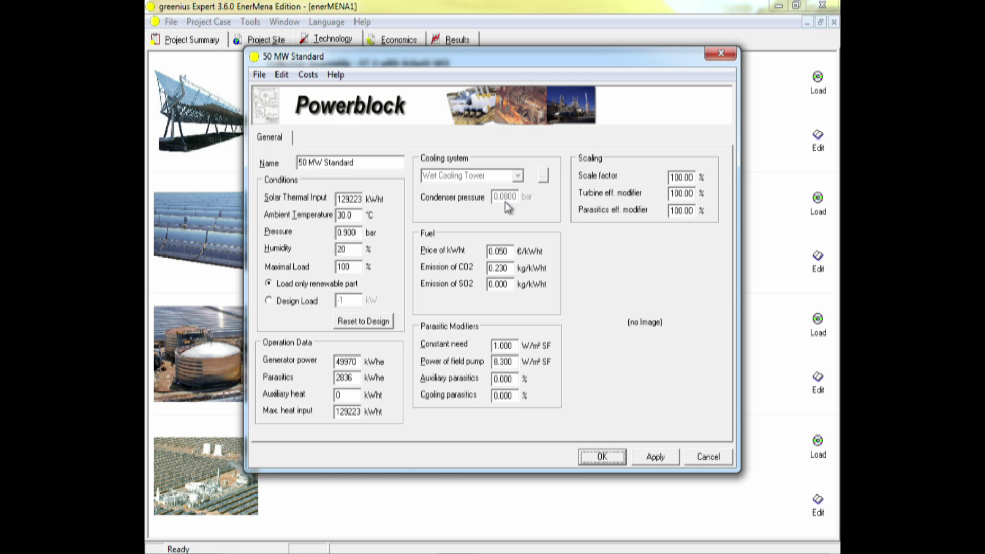
pyautogui.click(604, 458)
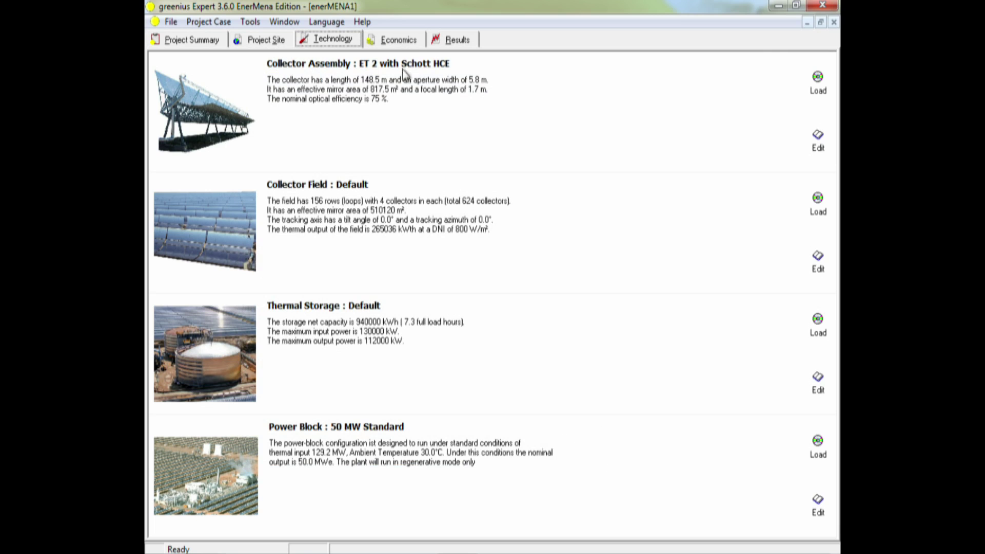
# - Review the project's investment cost details for non-conventional components, conventional components, storage and land, and accept them as they are
pyautogui.click(405, 40)
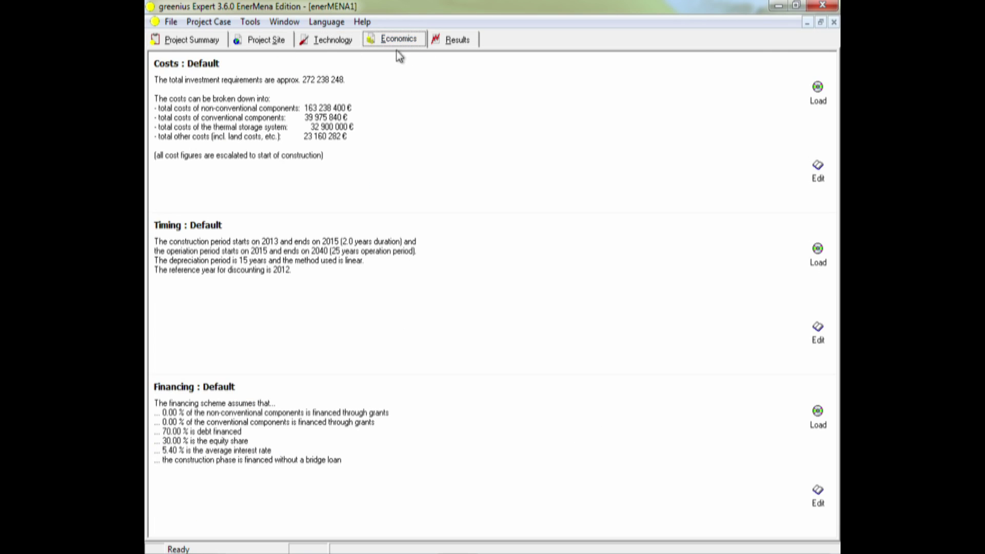
pyautogui.click(819, 170)
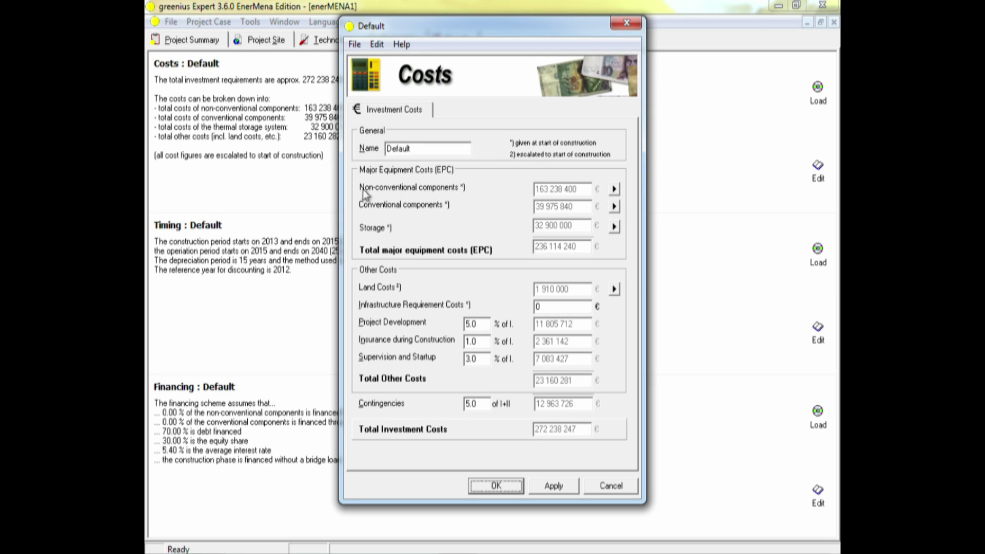
pyautogui.click(614, 189)
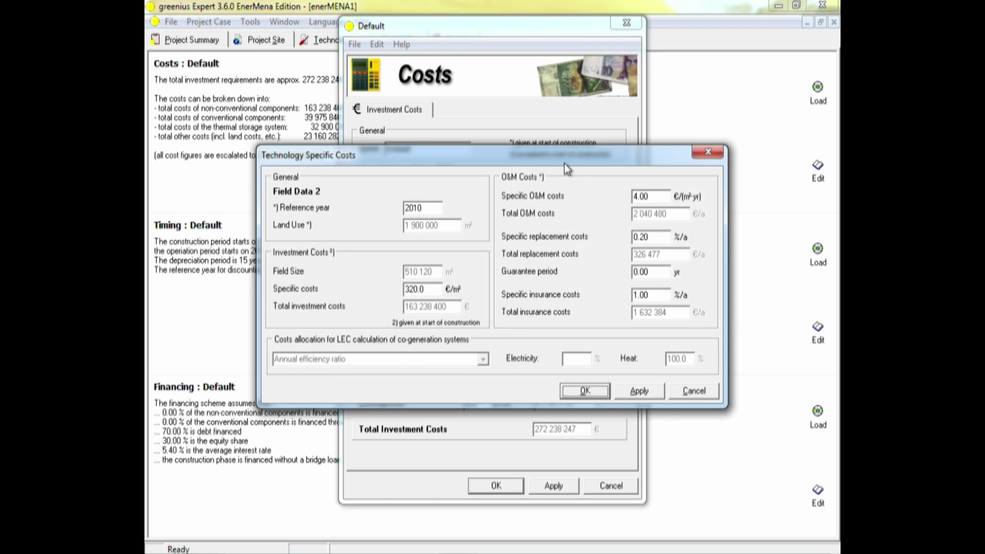
pyautogui.press('Return')
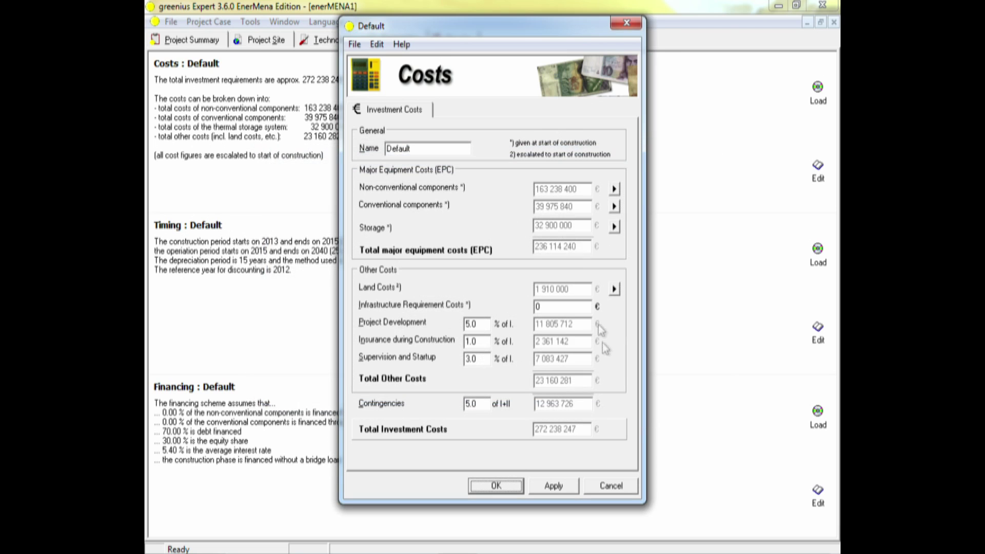
pyautogui.click(615, 206)
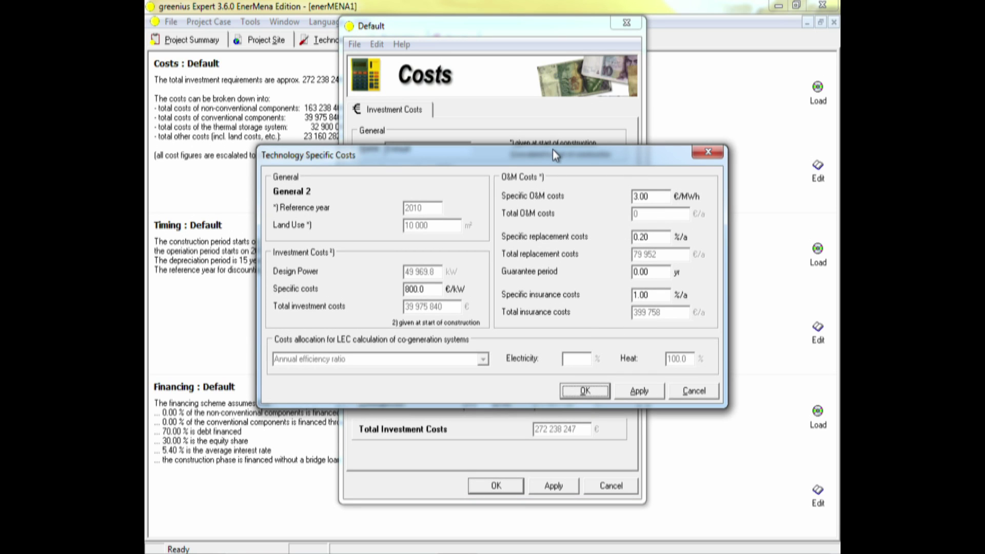
pyautogui.press('Return')
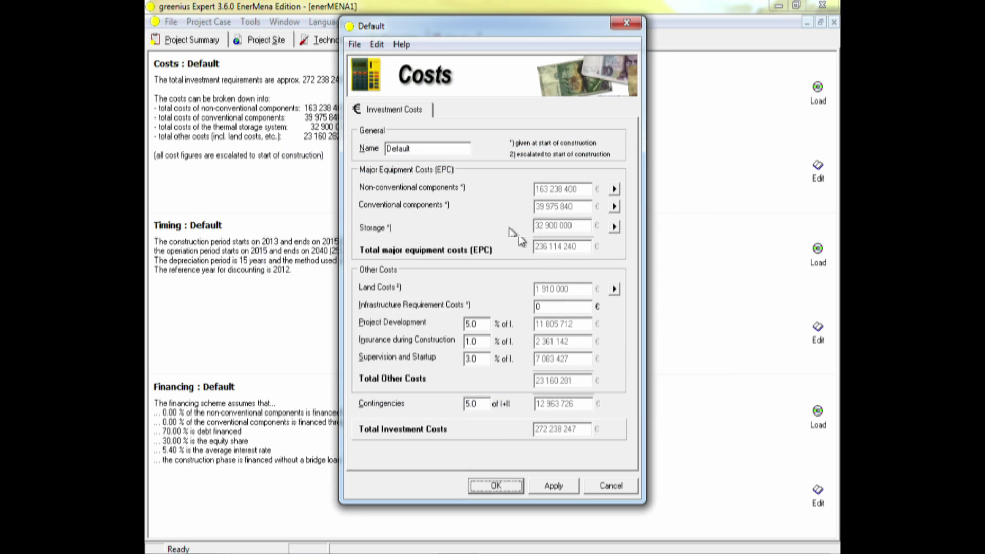
pyautogui.click(614, 227)
pyautogui.press('Return')
pyautogui.click(614, 290)
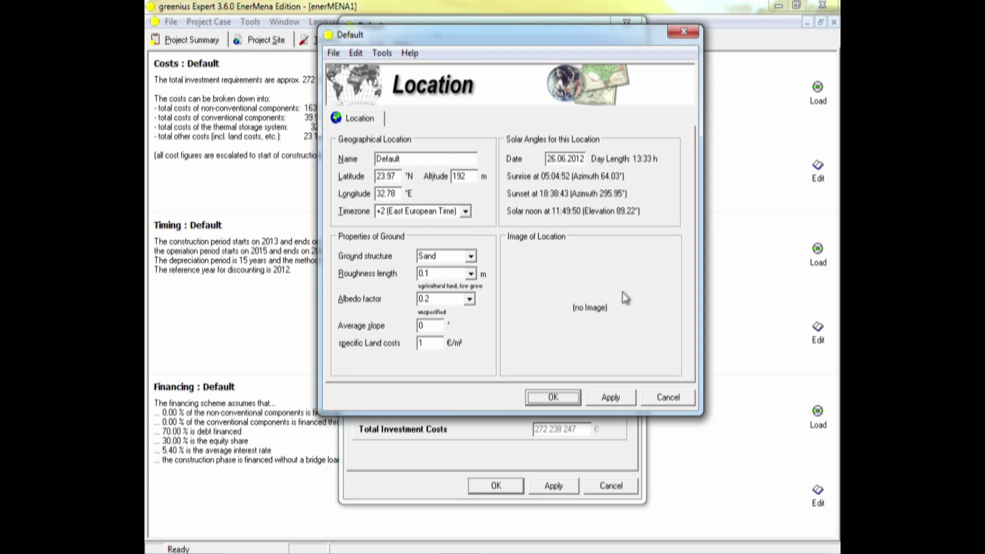
pyautogui.click(552, 398)
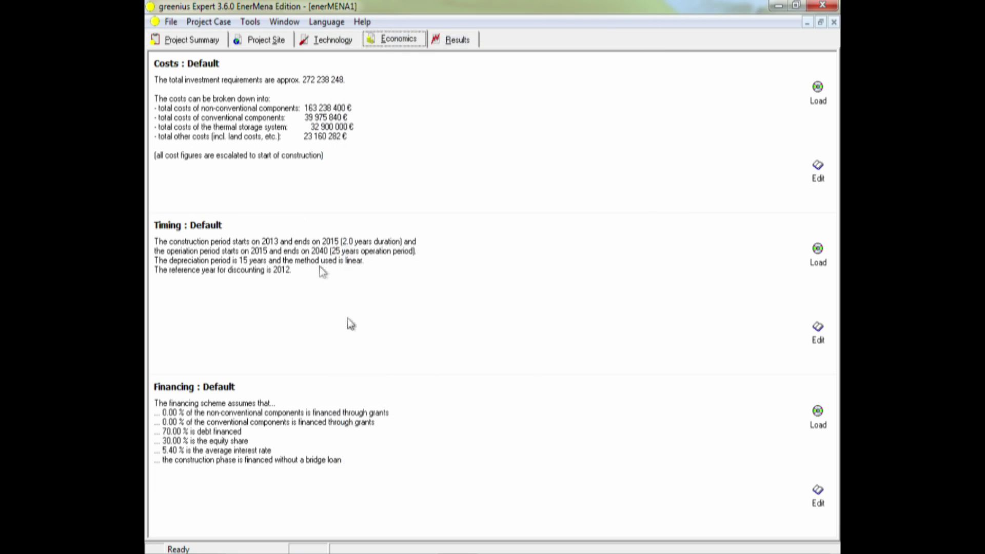
# - Review the project's timing schedule and its financing sources and debt terms, and accept both as they are
pyautogui.click(819, 332)
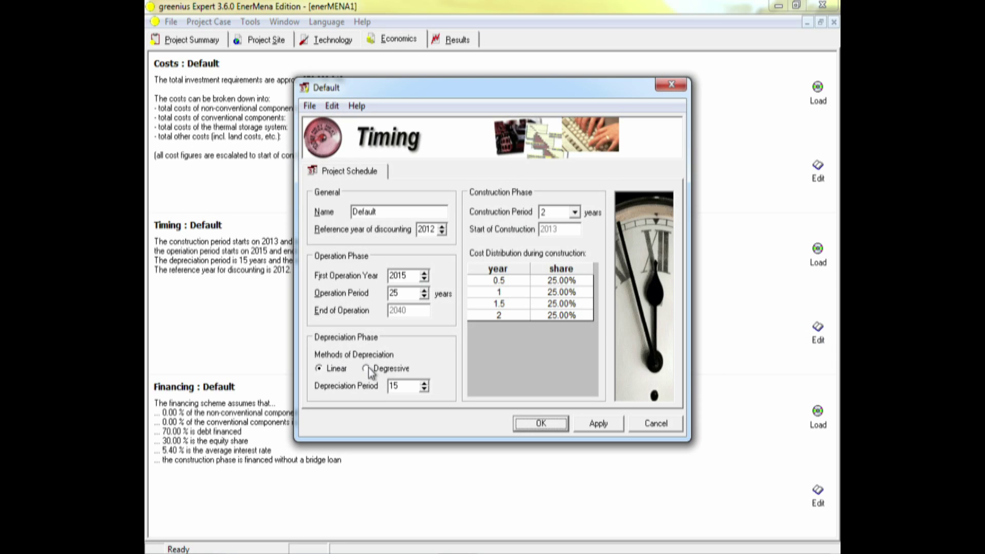
pyautogui.click(541, 423)
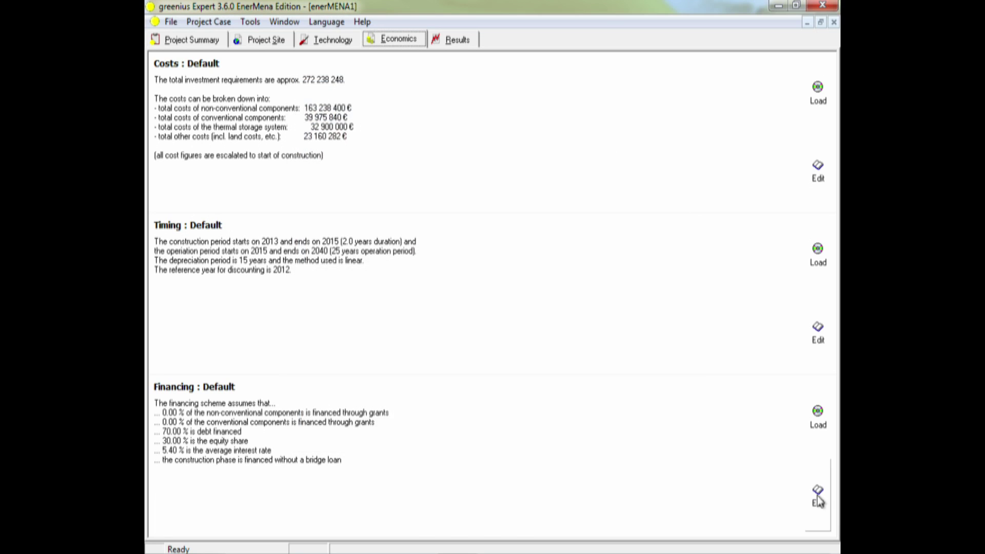
pyautogui.click(818, 496)
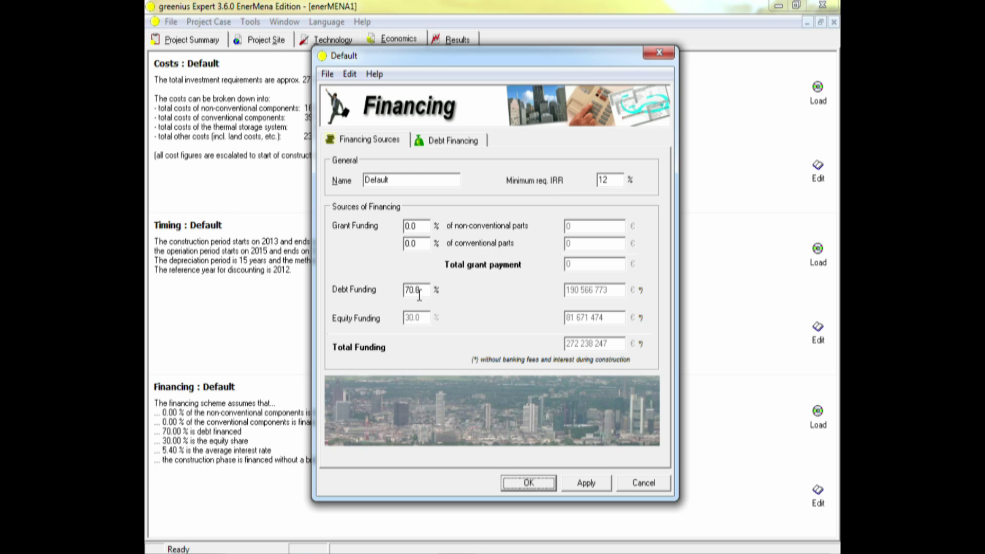
pyautogui.click(451, 146)
pyautogui.click(436, 187)
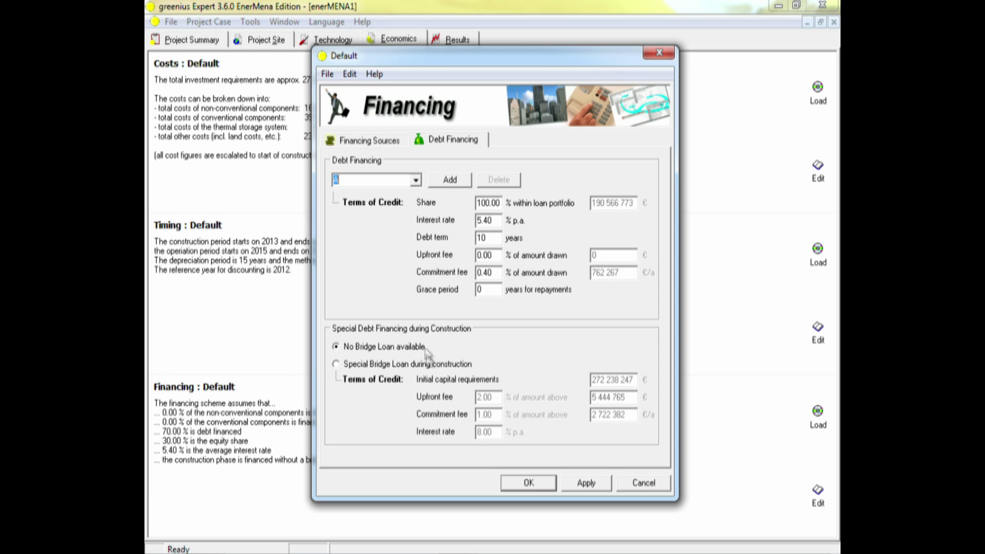
pyautogui.press('Return')
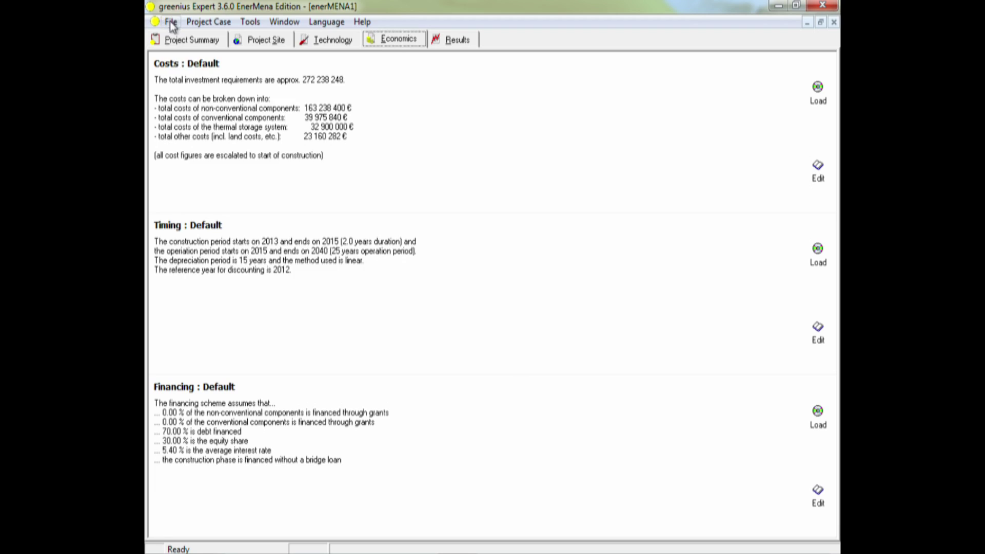
# - Run the project calculation and open the typical operation year results in a maximized window
pyautogui.click(207, 23)
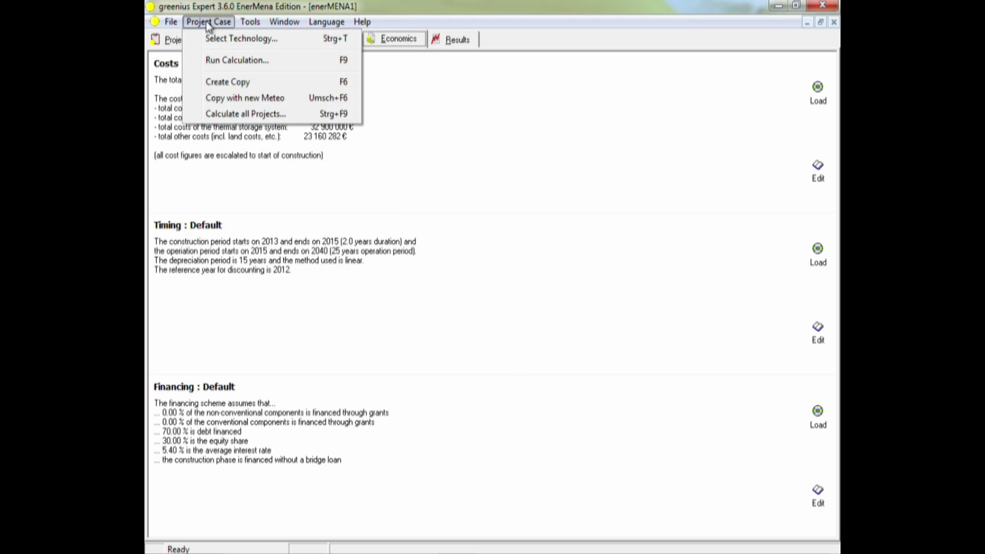
pyautogui.click(212, 61)
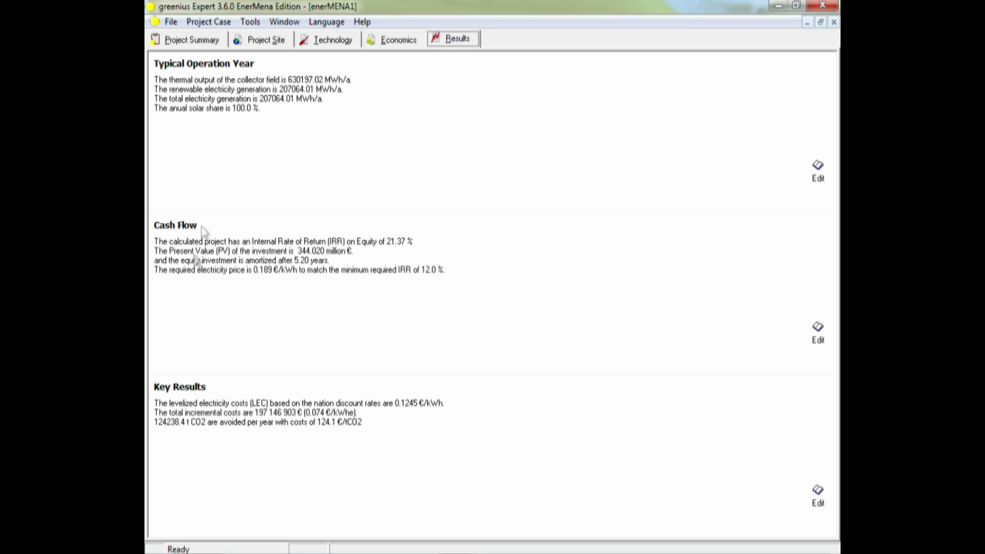
pyautogui.click(818, 175)
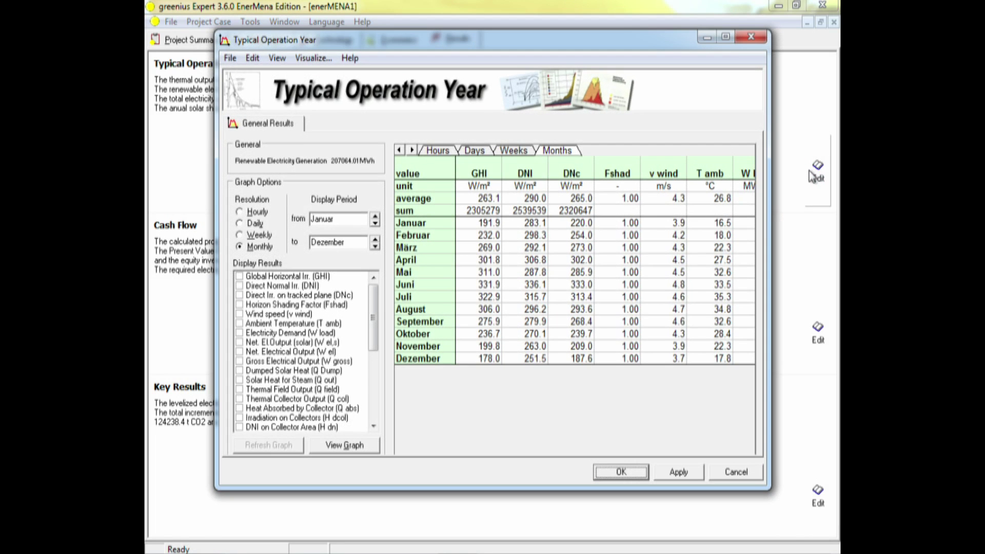
pyautogui.click(725, 37)
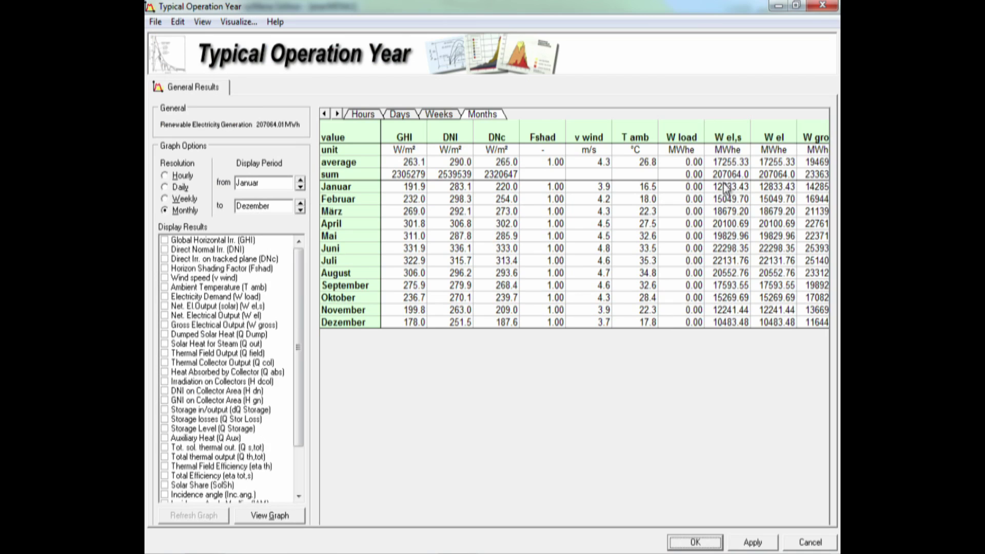
# - Examine the typical operation year tables at monthly, weekly, daily and hourly resolution, including the hourly storage and thermal output columns
pyautogui.moveTo(300, 373); pyautogui.dragTo(306, 428)
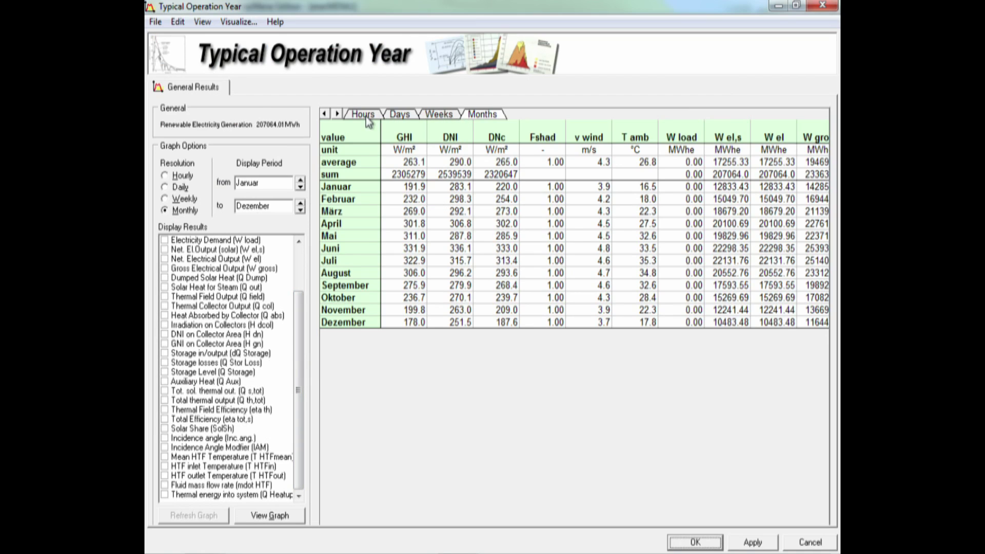
pyautogui.click(485, 113)
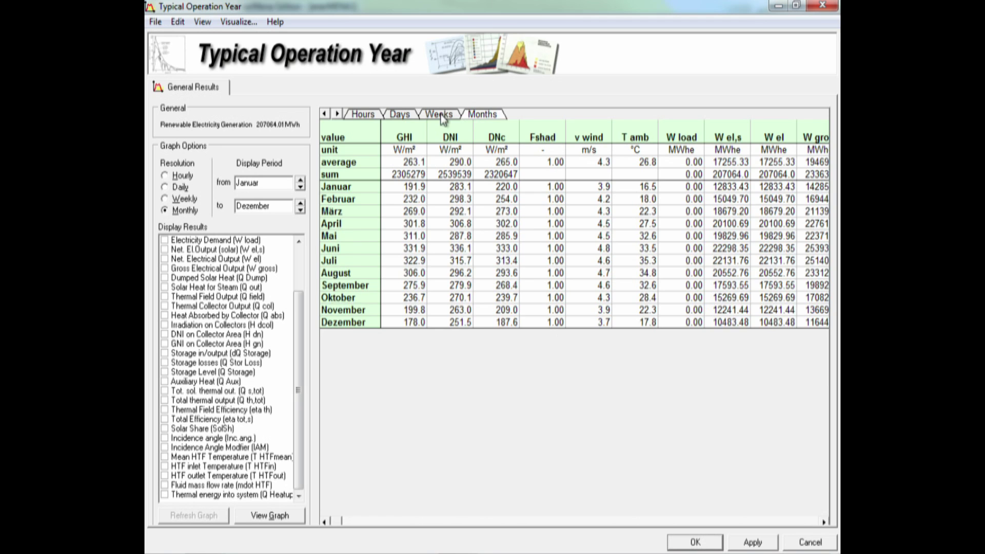
pyautogui.click(440, 114)
pyautogui.click(400, 114)
pyautogui.click(365, 115)
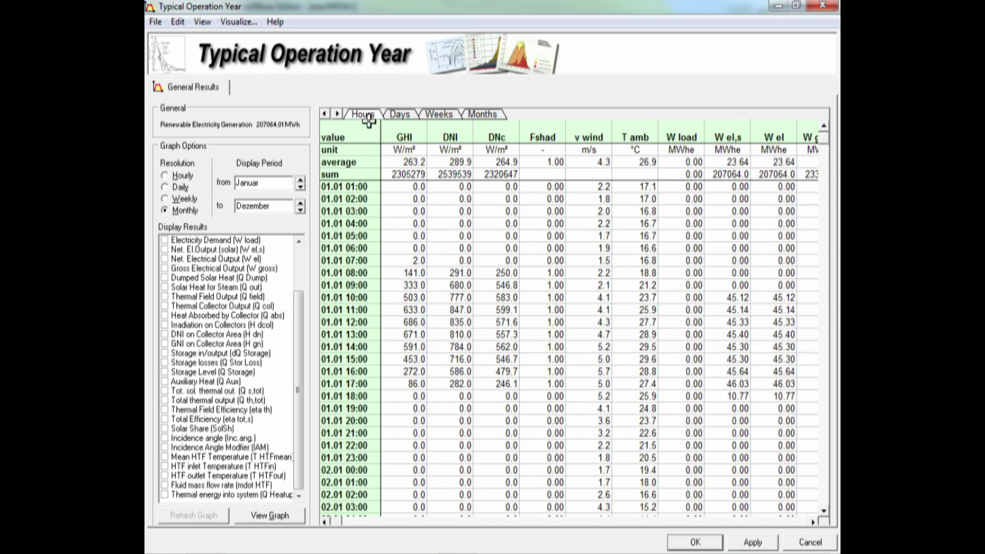
pyautogui.click(365, 518)
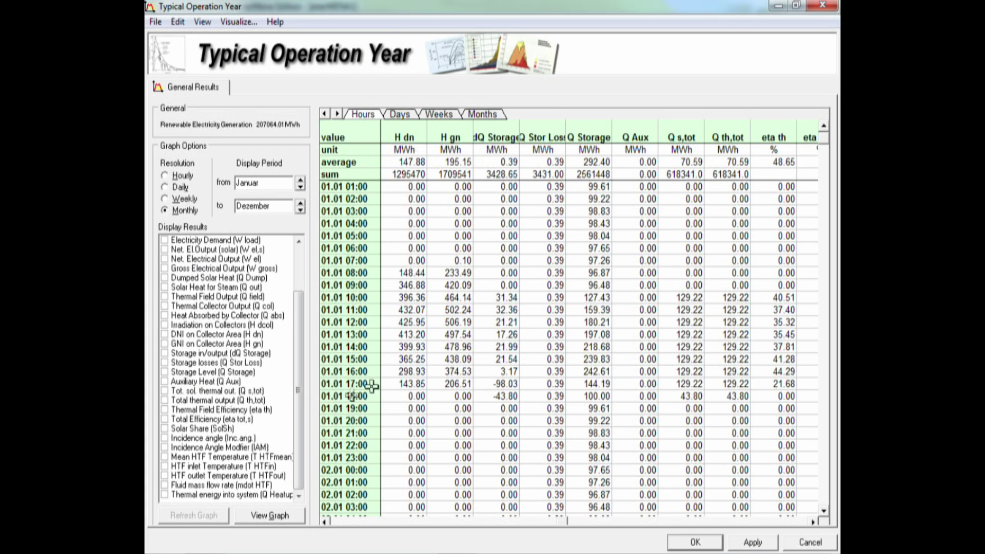
# - Plot the monthly gross electrical output (W gross), solar heat for steam (Q out) and DNI on collector area (H dn) from January to December
pyautogui.click(270, 516)
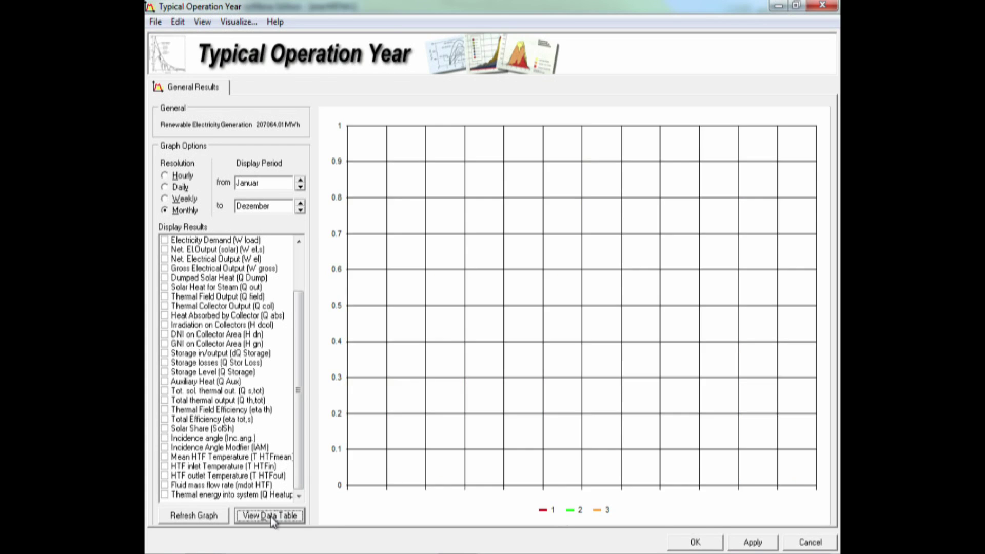
pyautogui.moveTo(299, 343); pyautogui.dragTo(301, 293)
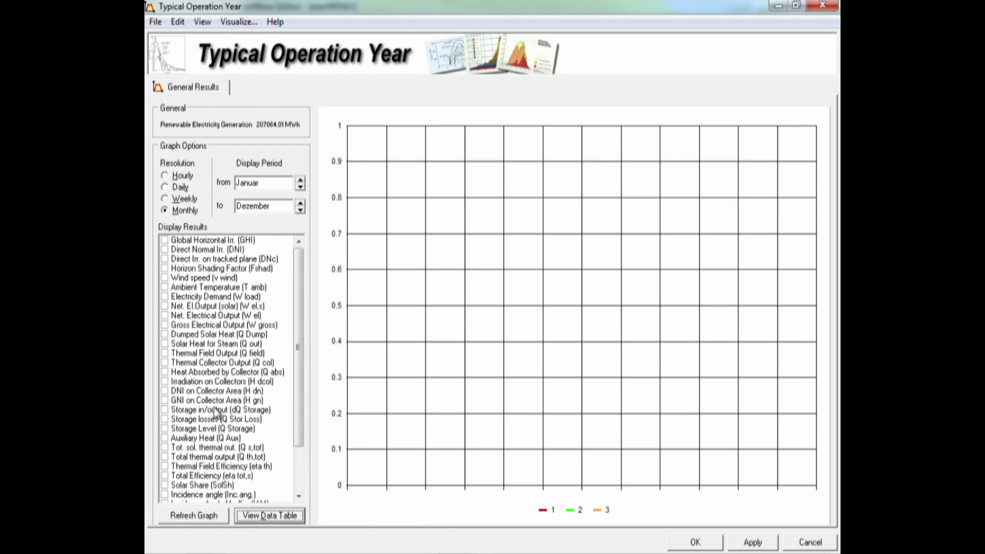
pyautogui.click(166, 393)
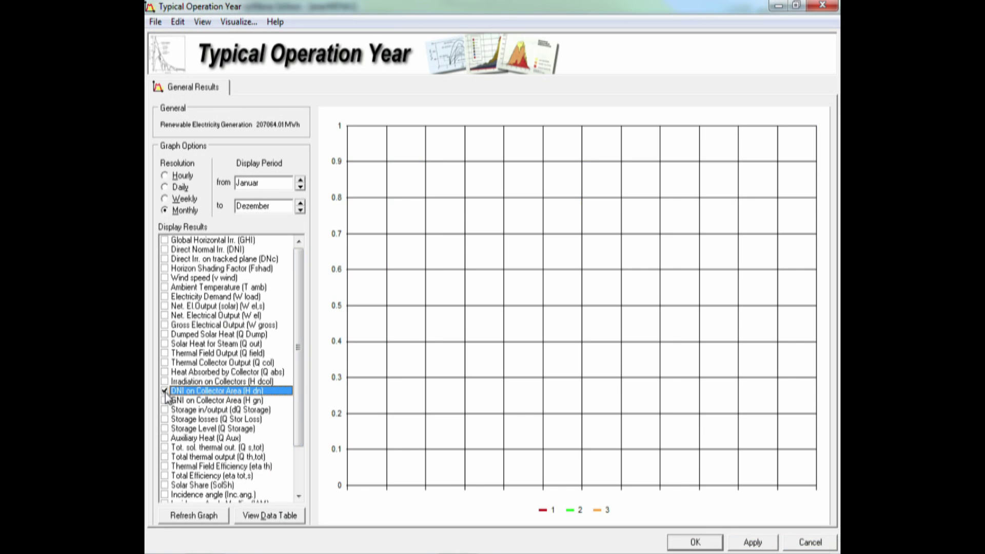
pyautogui.click(164, 344)
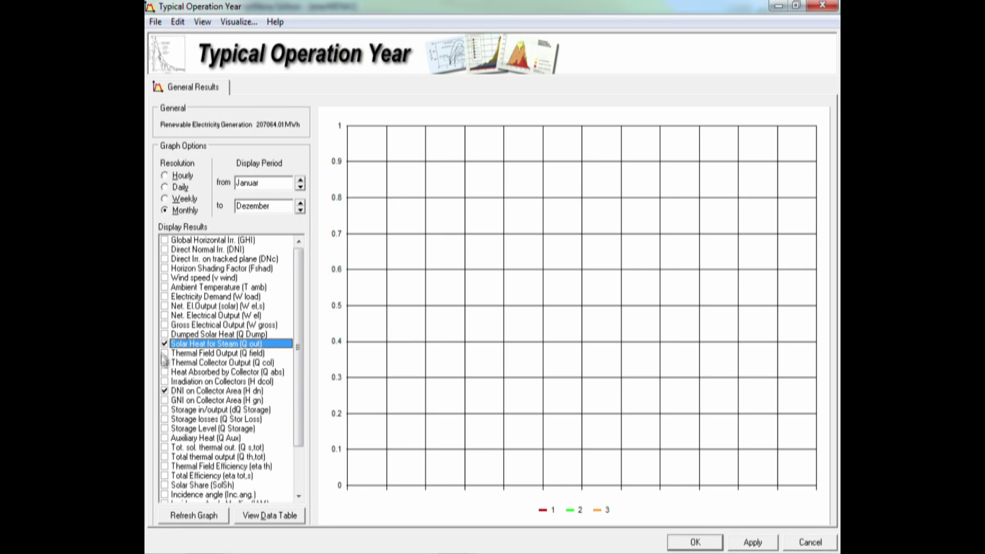
pyautogui.click(165, 324)
pyautogui.moveTo(173, 545)
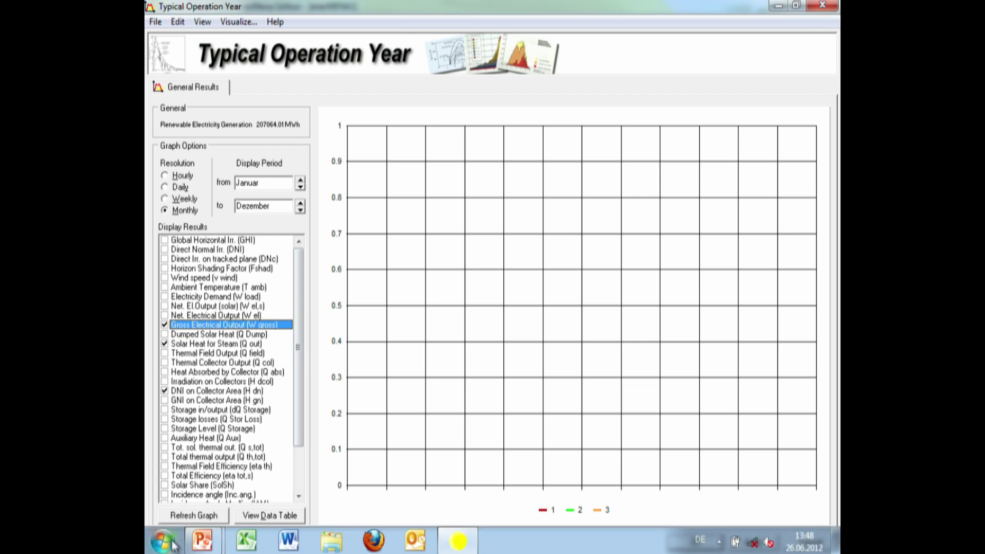
pyautogui.click(183, 513)
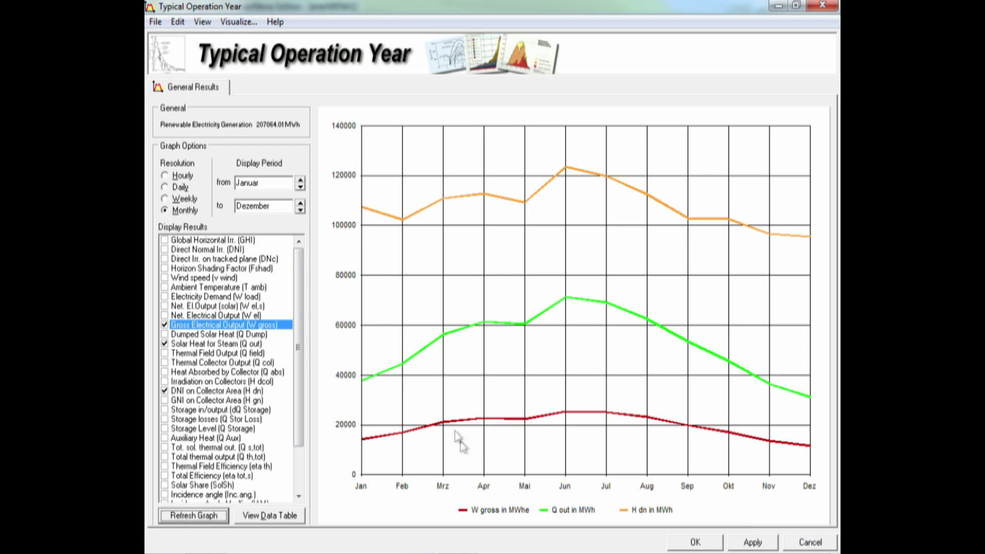
# - Redraw the graph of the three selected results at weekly, daily and hourly resolution in turn
pyautogui.click(167, 200)
pyautogui.click(204, 514)
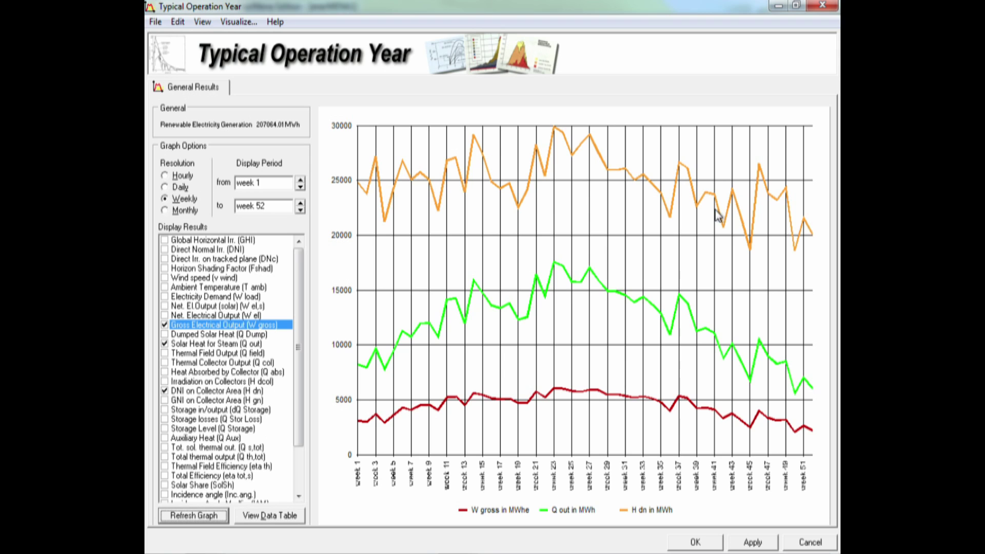
pyautogui.click(165, 187)
pyautogui.click(204, 516)
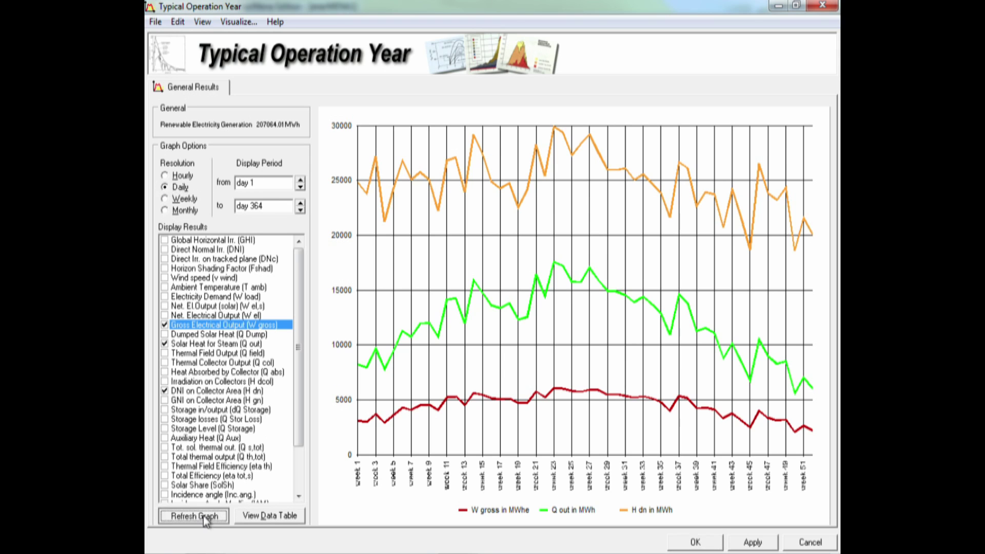
pyautogui.click(165, 176)
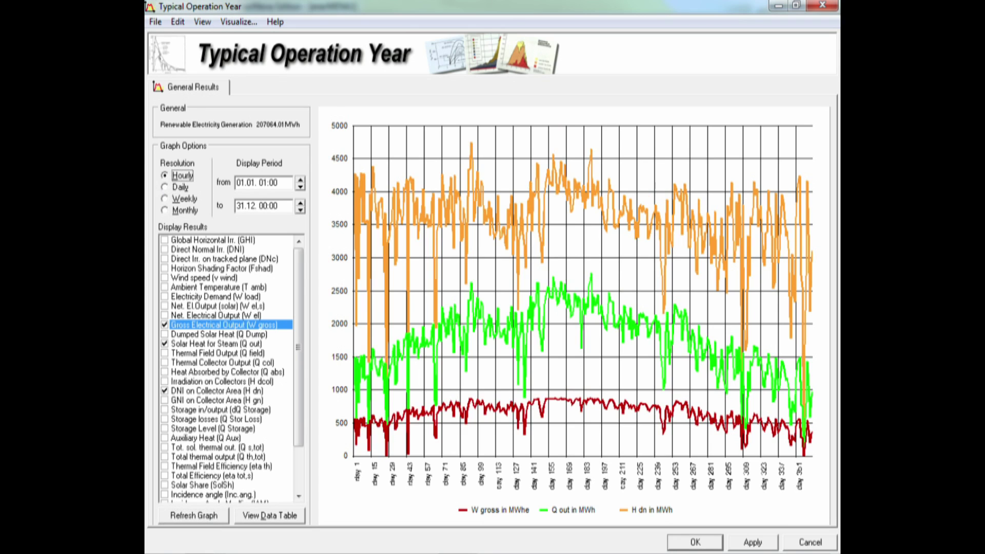
pyautogui.click(204, 513)
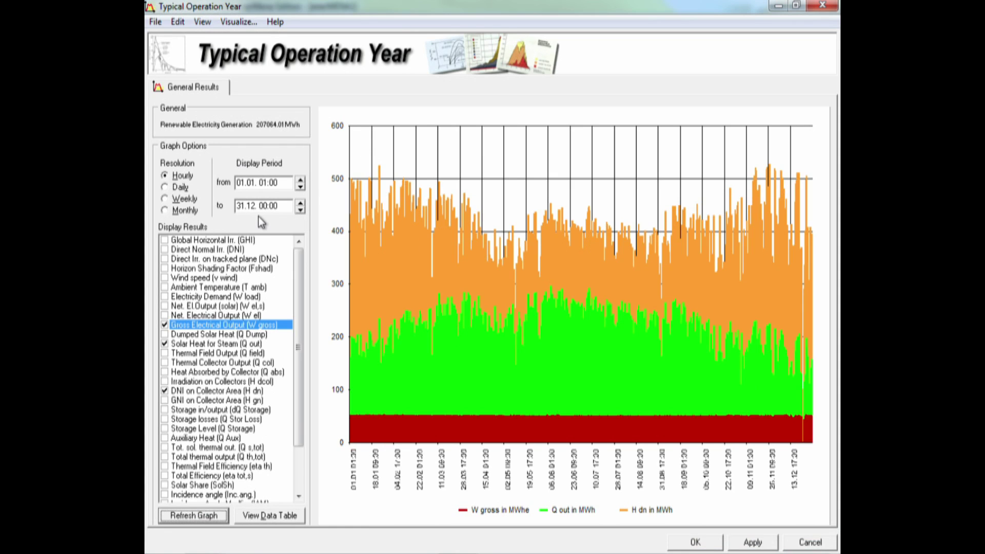
# - Show the hourly data table again and review the file formats available for saving it, including Excel and tabbed text
pyautogui.click(267, 517)
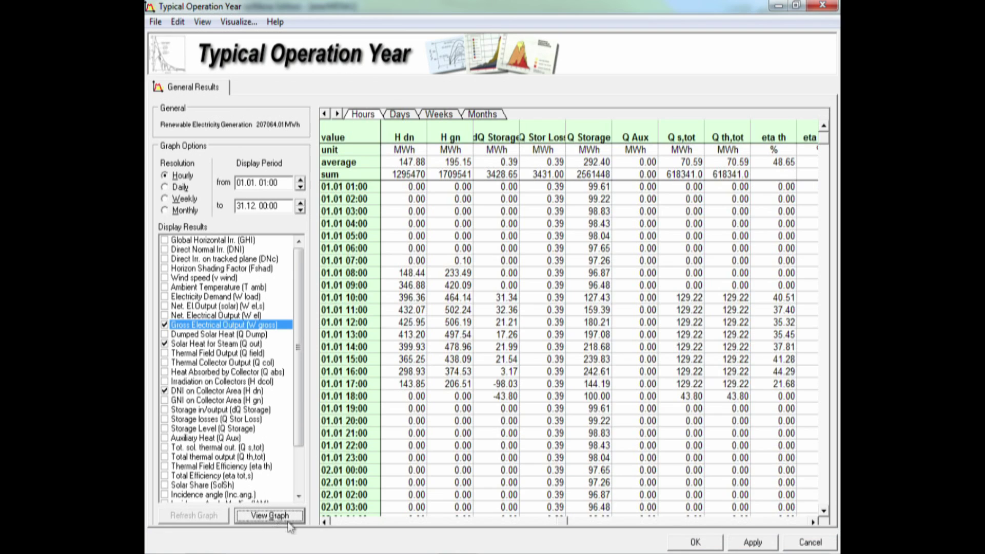
pyautogui.click(156, 23)
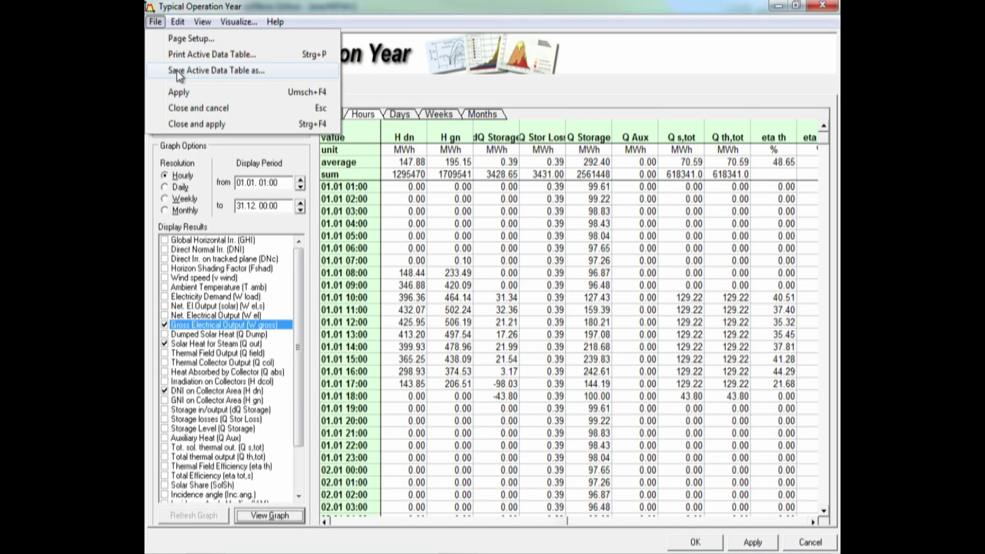
pyautogui.click(176, 71)
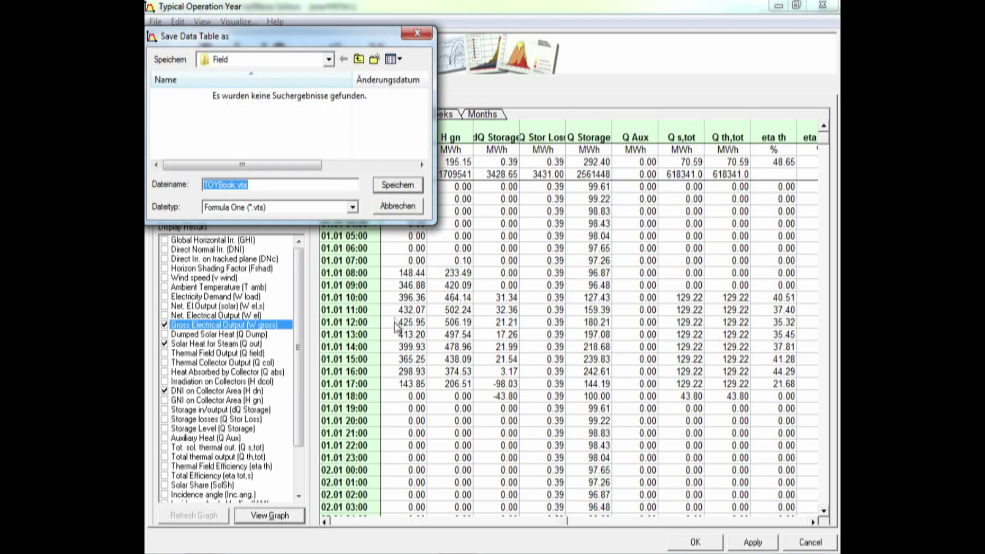
pyautogui.click(354, 208)
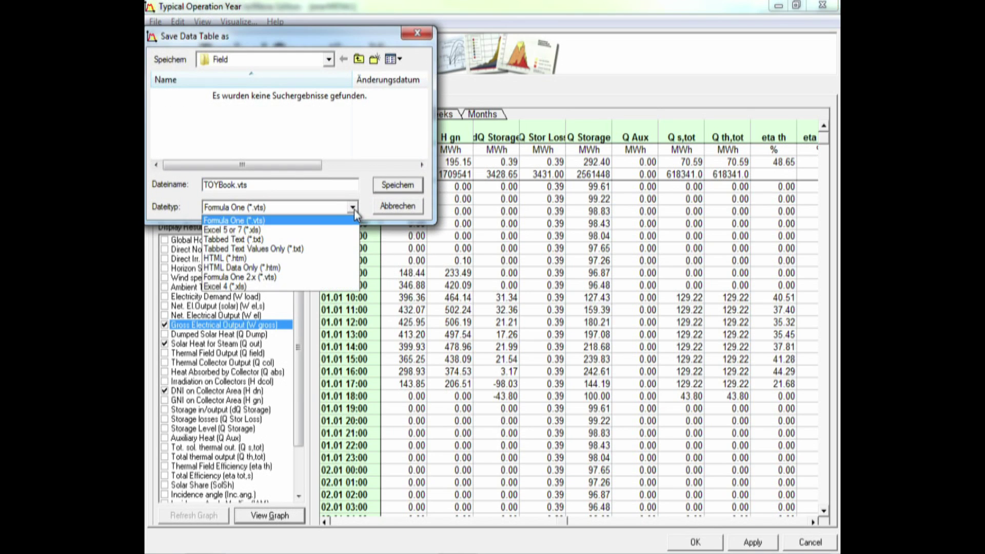
pyautogui.click(262, 235)
pyautogui.moveTo(332, 44); pyautogui.dragTo(357, 45)
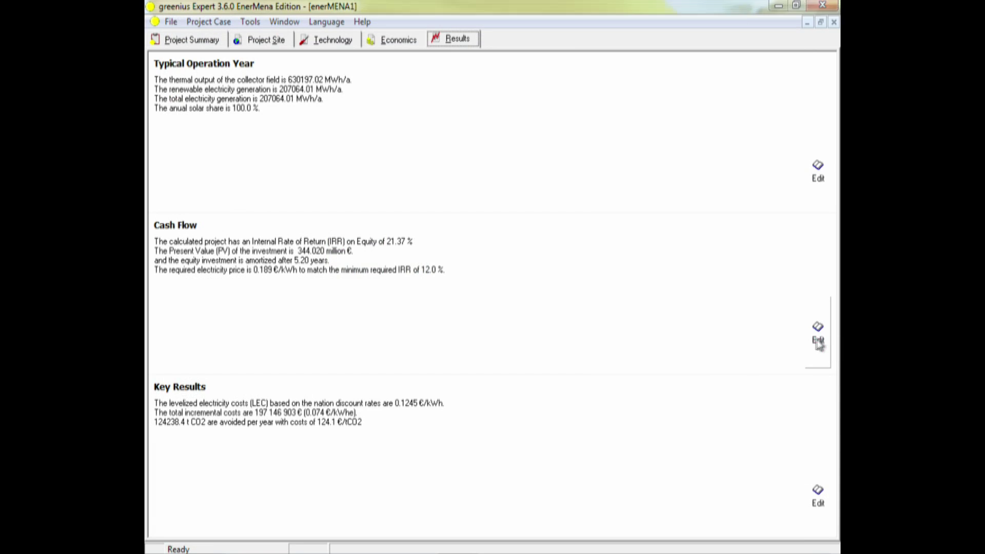
# - Open the cash flow results in a maximized window, view the yearly summary and widen its first year columns to show the full amounts
pyautogui.click(818, 339)
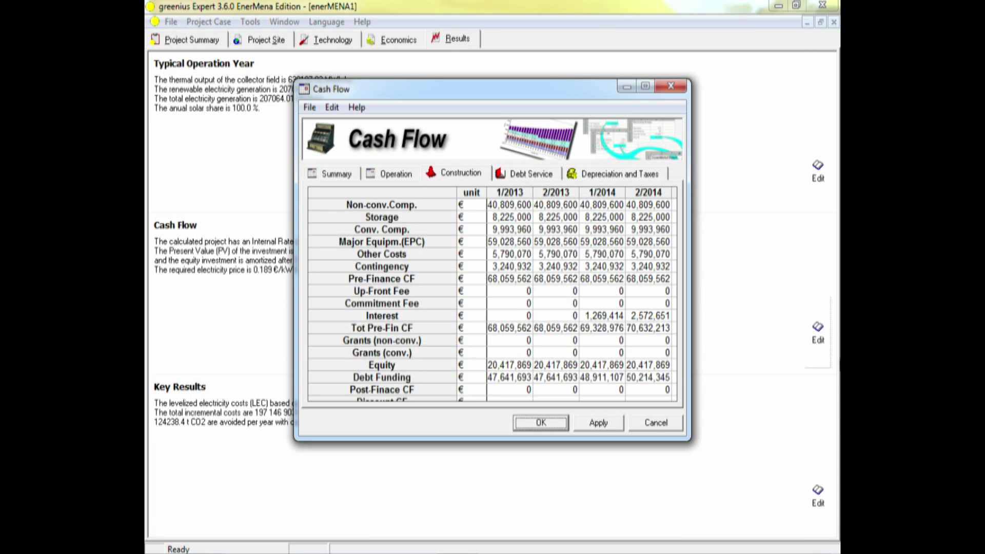
pyautogui.click(645, 86)
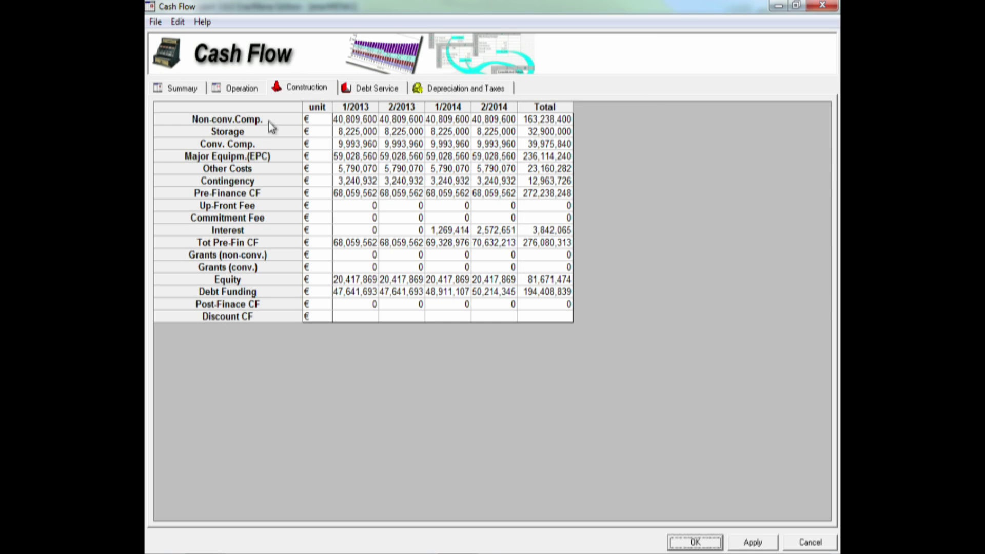
pyautogui.click(203, 90)
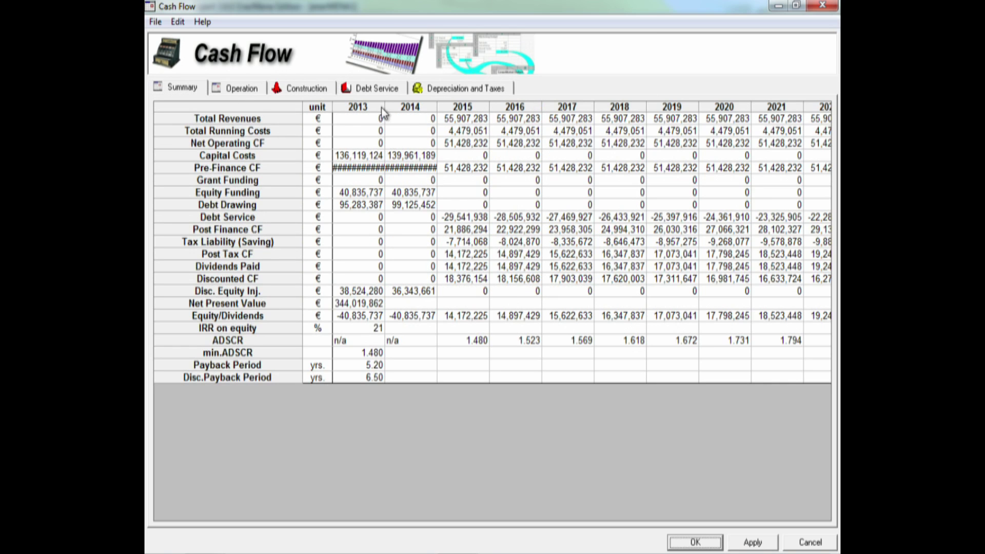
pyautogui.moveTo(388, 110); pyautogui.dragTo(443, 106)
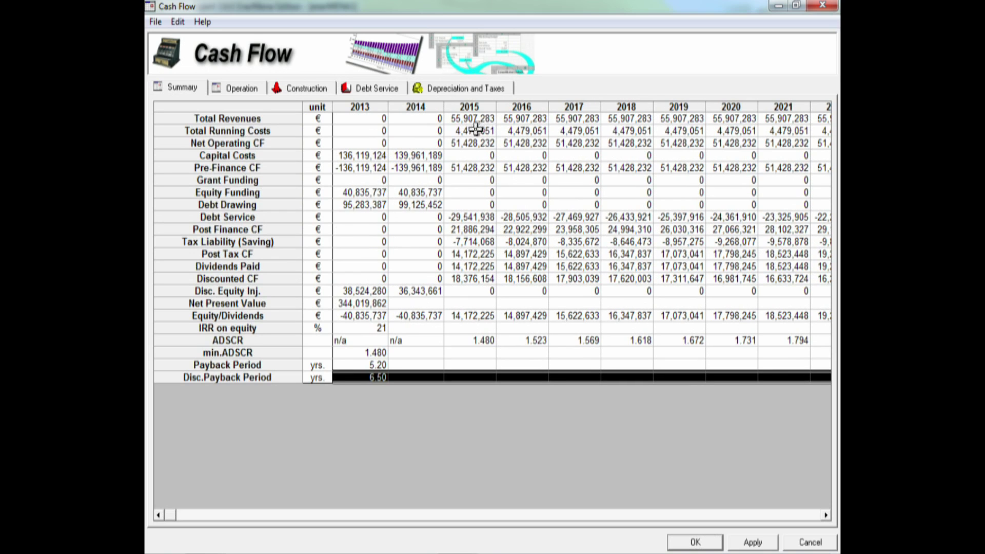
# - Examine the cash flow summary through 2039 and the project totals, return to the first years and close it without applying changes
pyautogui.click(519, 515)
pyautogui.click(479, 515)
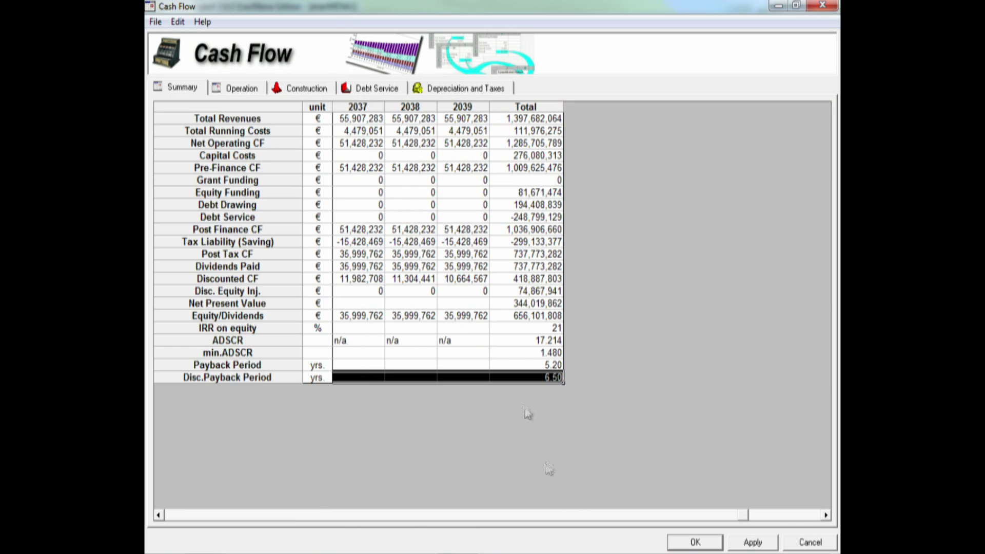
pyautogui.click(198, 515)
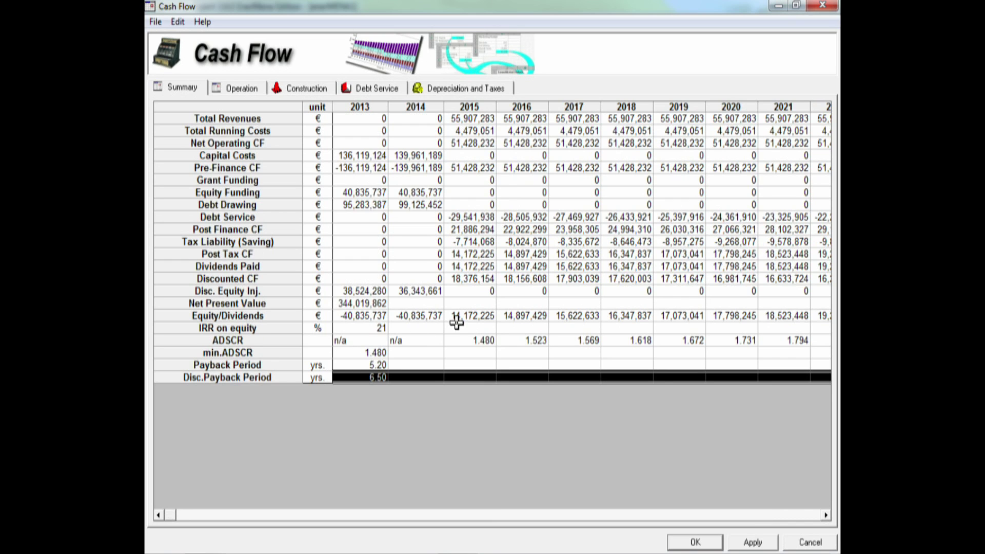
pyautogui.click(810, 543)
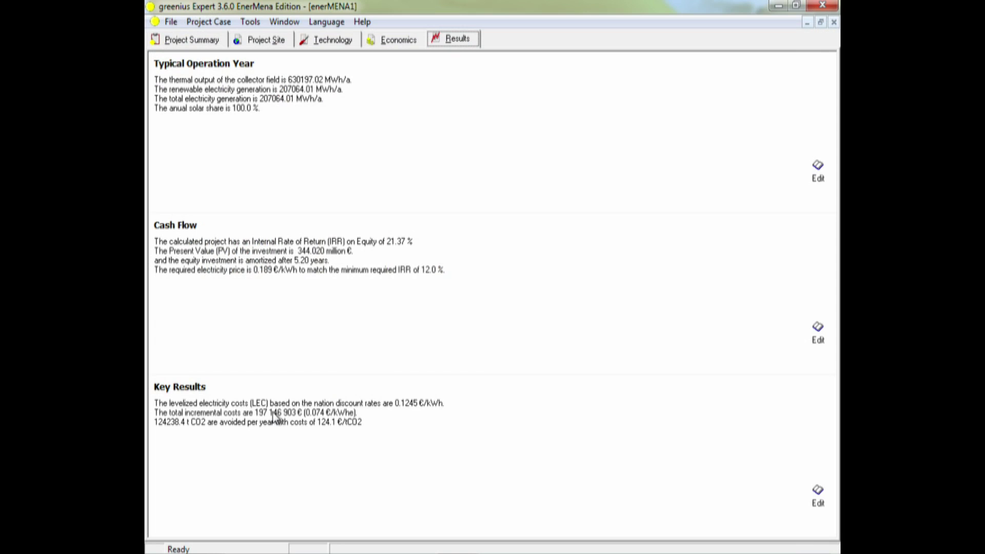
# - Open the key results in a maximized window, examine the technology and economics results, and close them
pyautogui.click(817, 498)
pyautogui.click(655, 99)
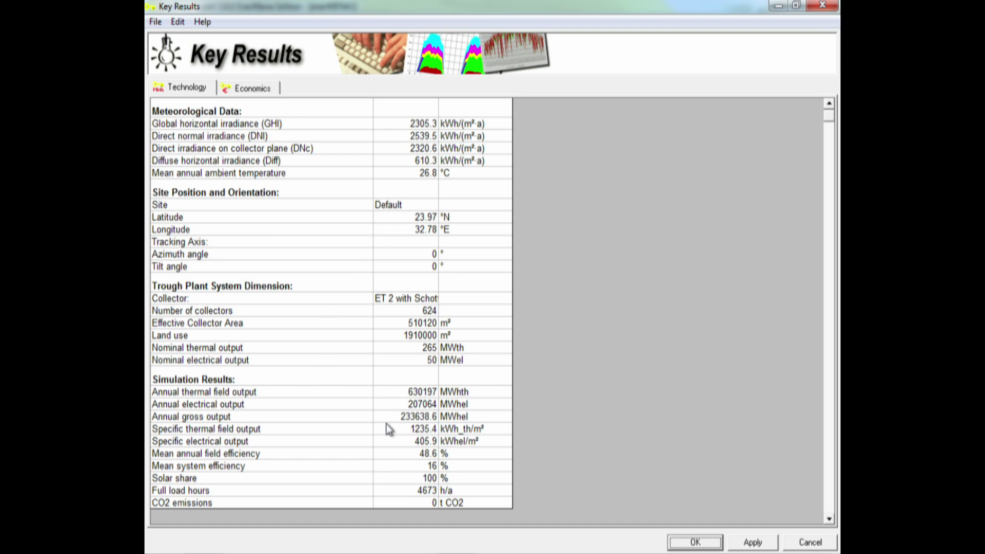
pyautogui.click(251, 90)
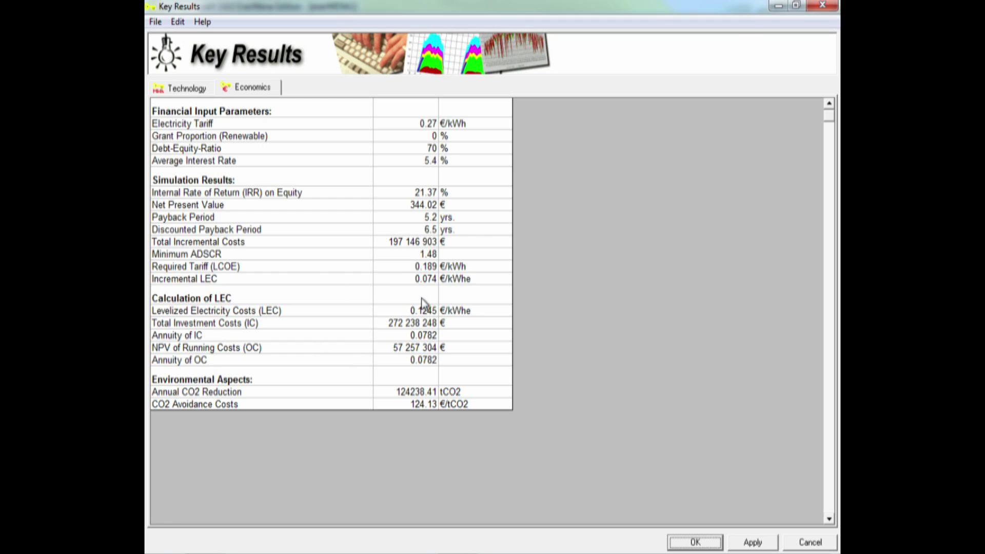
pyautogui.click(812, 7)
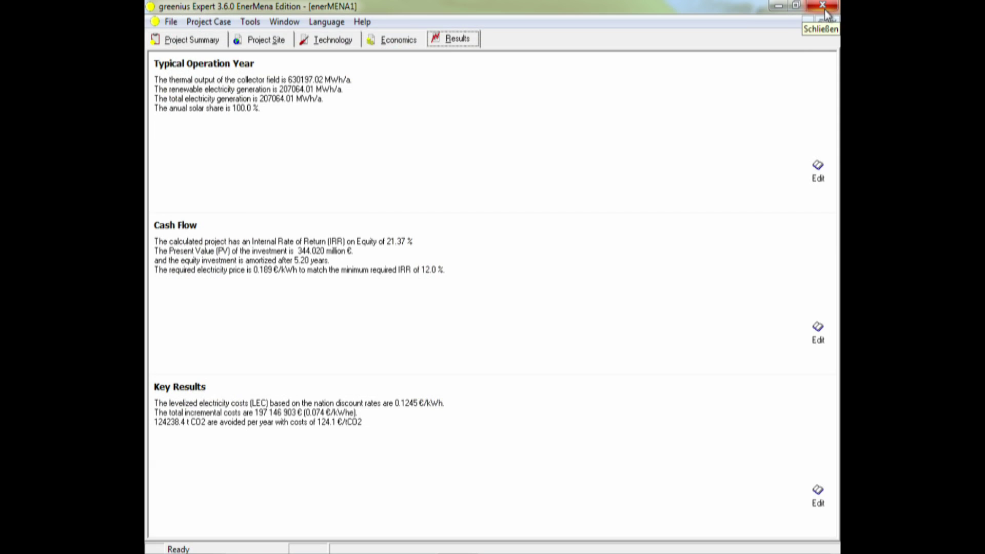
# - Exit the program and discard all unsaved changes
pyautogui.click(823, 8)
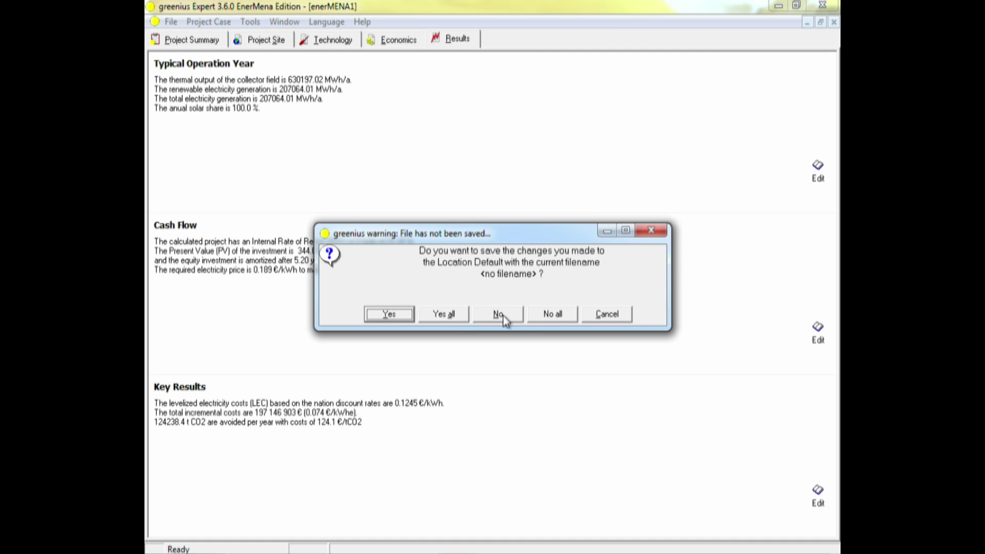
pyautogui.click(561, 318)
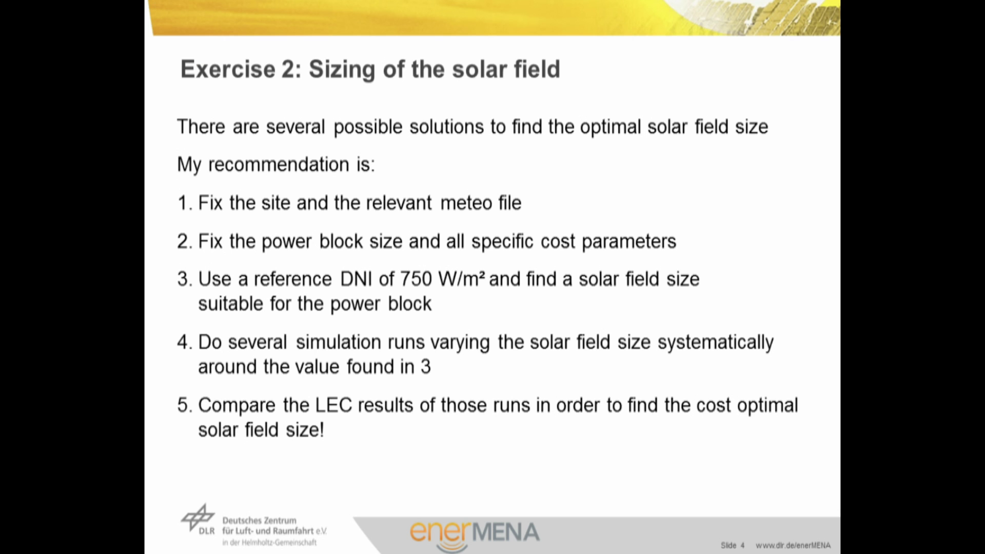
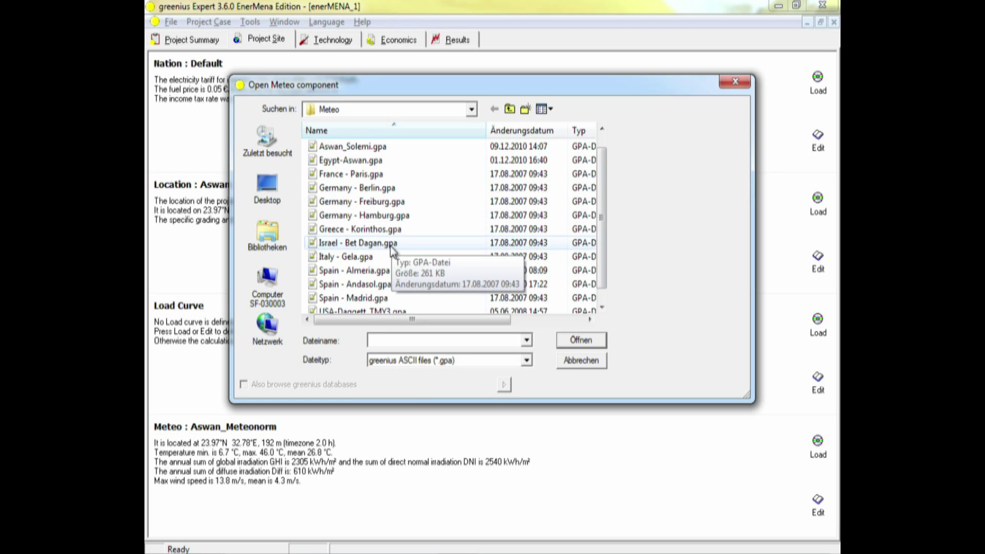
# - Browse the meteo files available as greenius data (*.gpd), NREL TMY3 (*.csv), NREL typical met. year (*.tm2) and Satel-Light irradiance data (*.tsv)
pyautogui.click(527, 361)
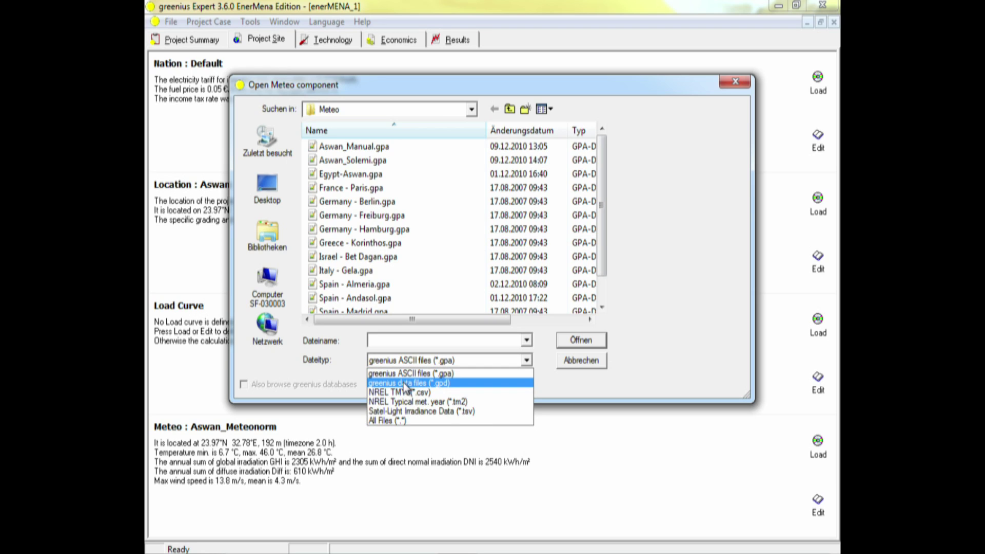
pyautogui.click(405, 384)
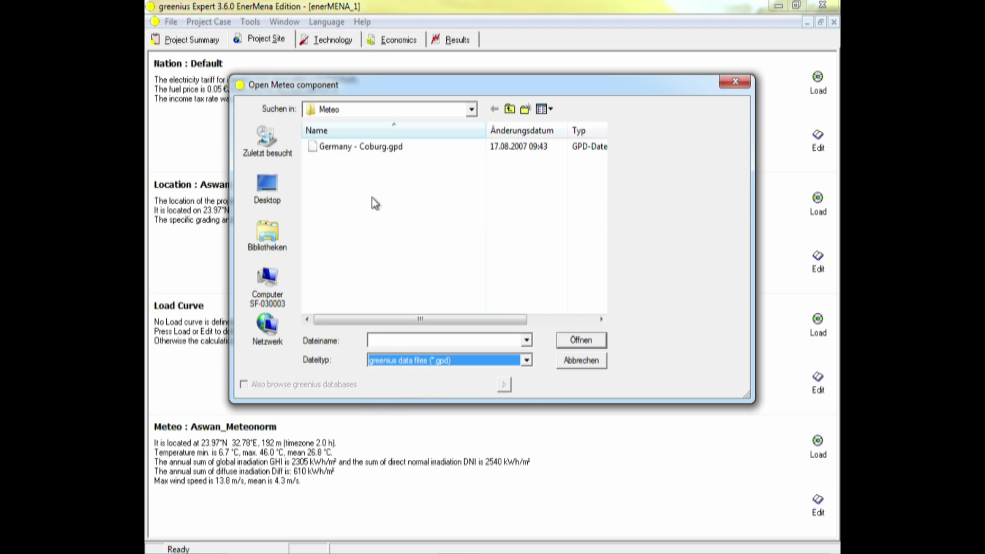
pyautogui.click(527, 360)
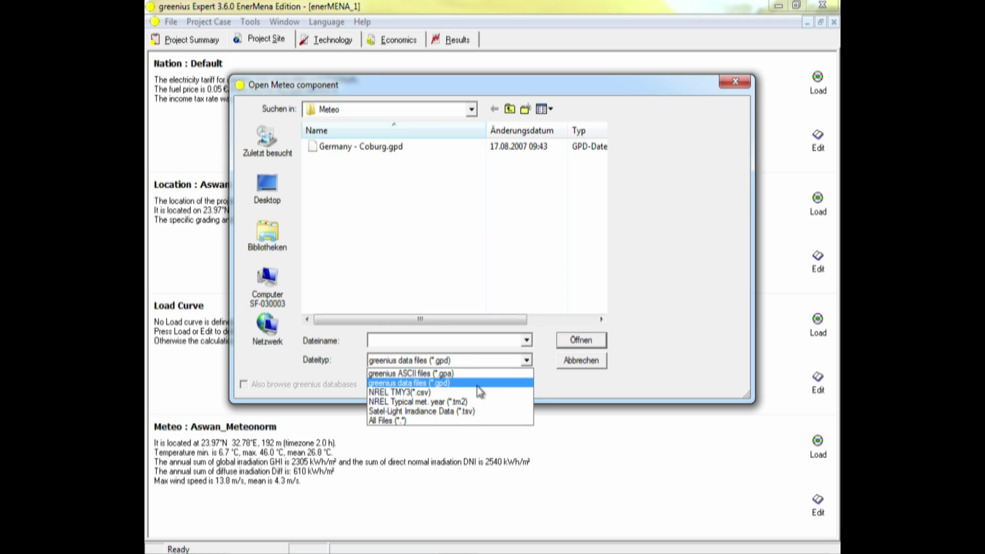
pyautogui.click(433, 393)
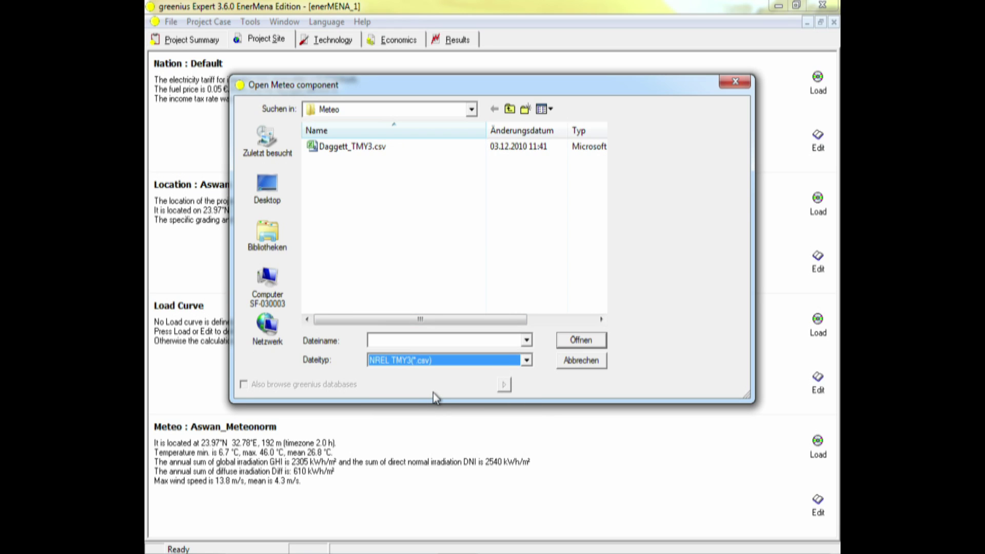
pyautogui.click(501, 363)
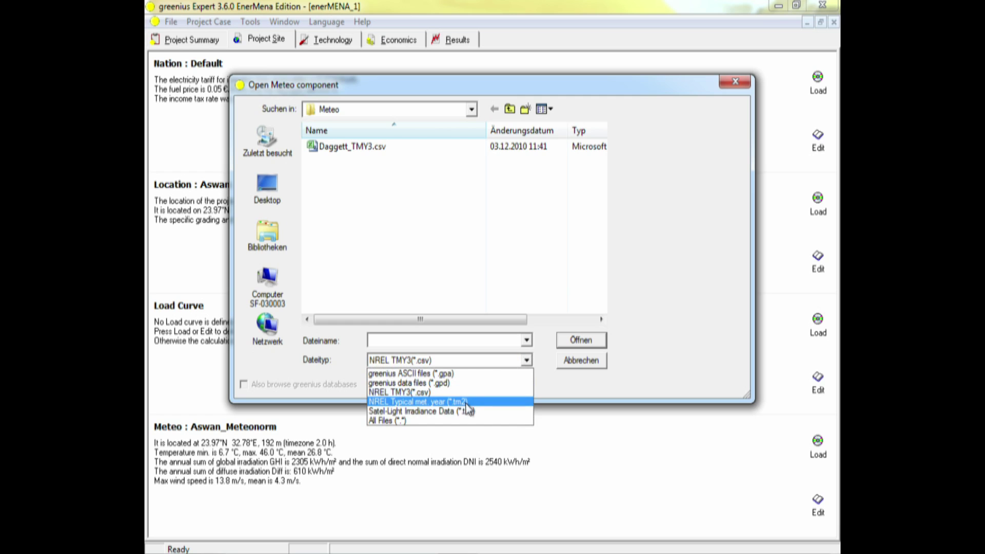
pyautogui.click(465, 408)
pyautogui.click(527, 361)
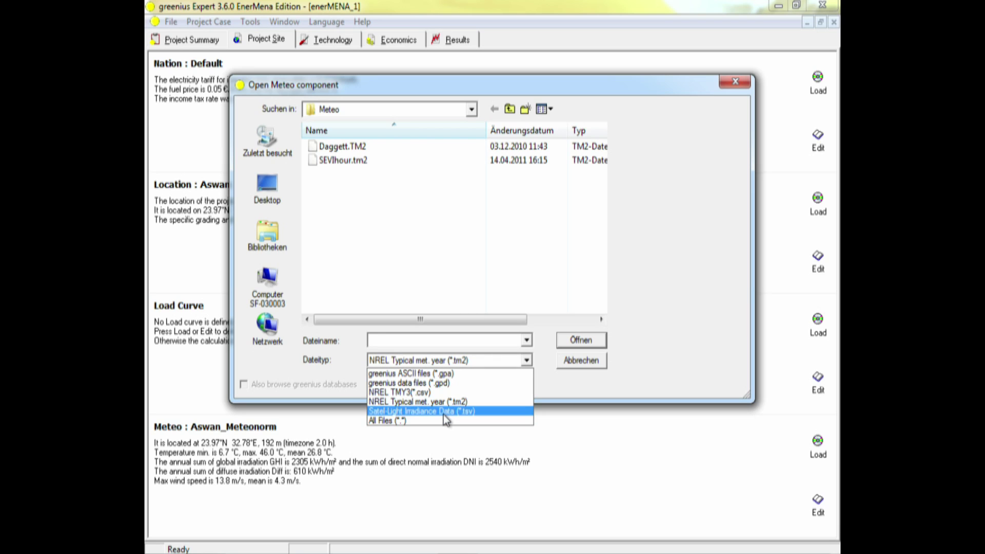
pyautogui.click(444, 415)
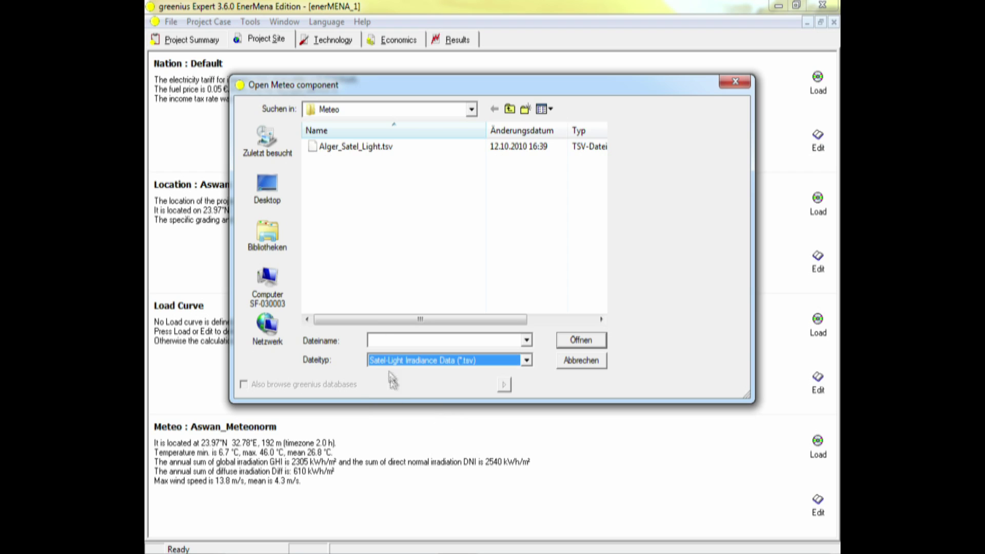
# - Load Alger_Satel_Light.tsv with import year 1998 and copy the meteo site's data to the project site
pyautogui.click(362, 149)
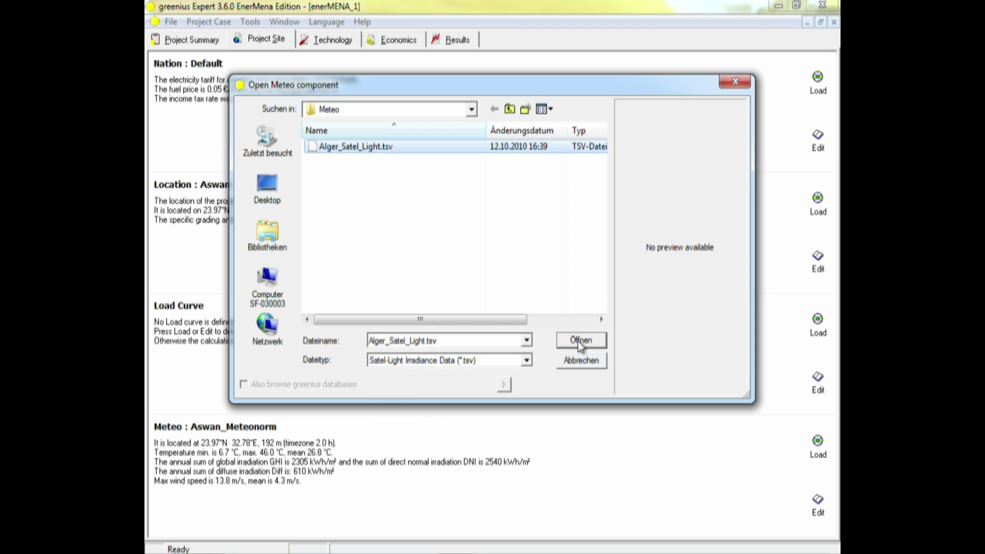
pyautogui.click(581, 340)
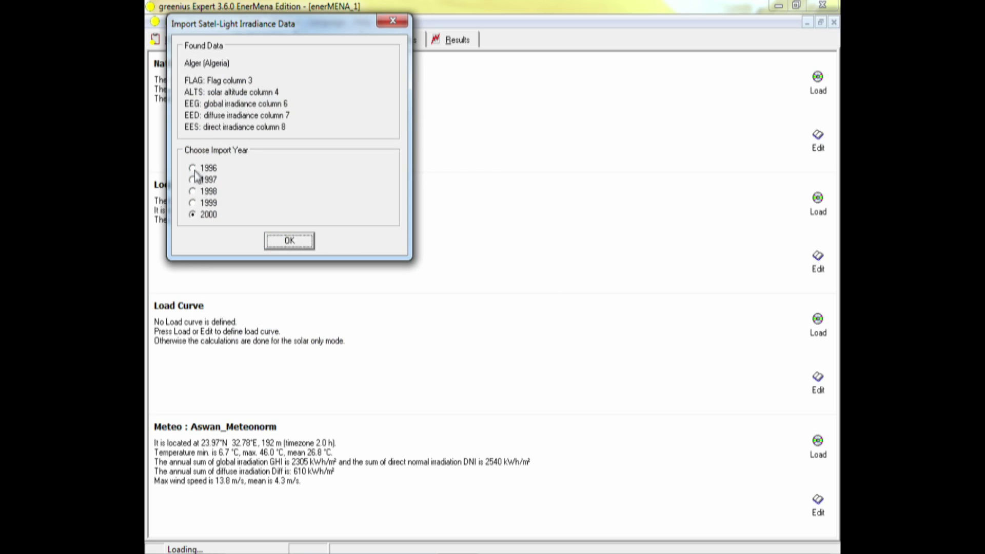
pyautogui.click(198, 191)
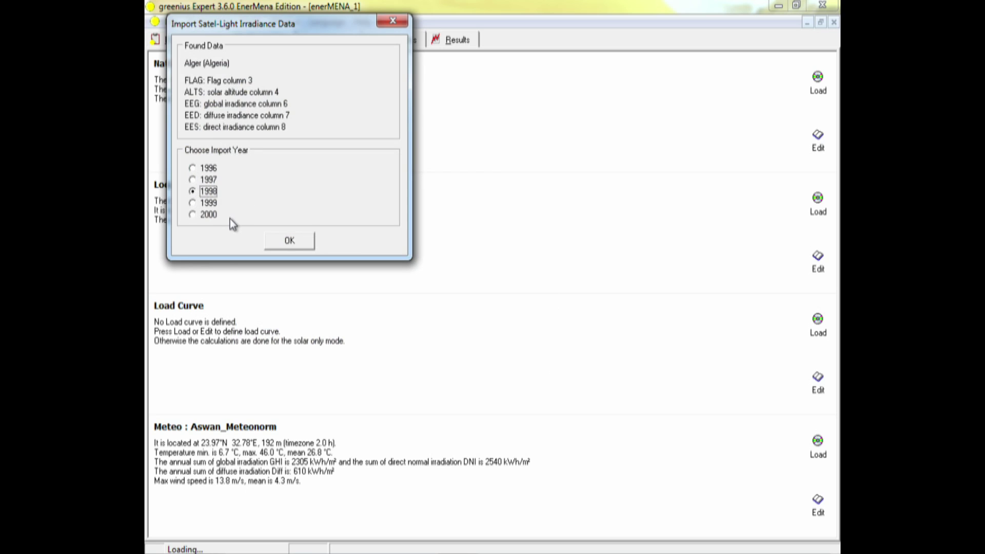
pyautogui.click(281, 239)
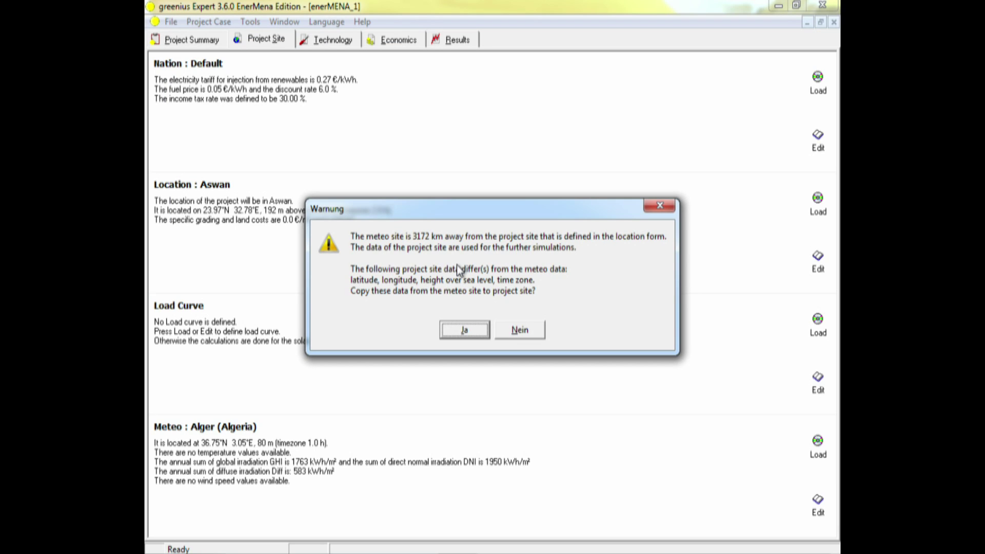
pyautogui.click(465, 331)
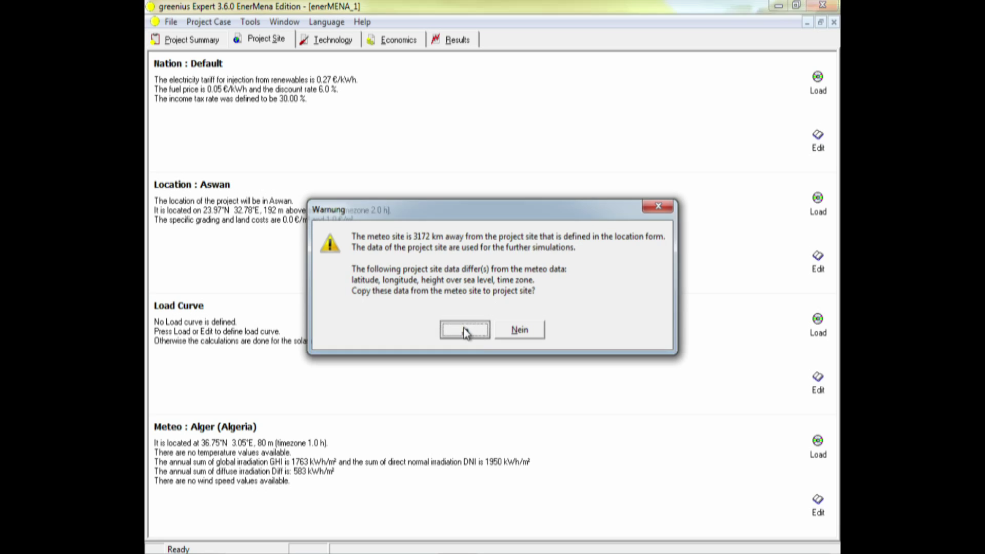
# - Open the Alger (Algeria) meteo data for editing in a maximized window and show its daily plot
pyautogui.click(816, 501)
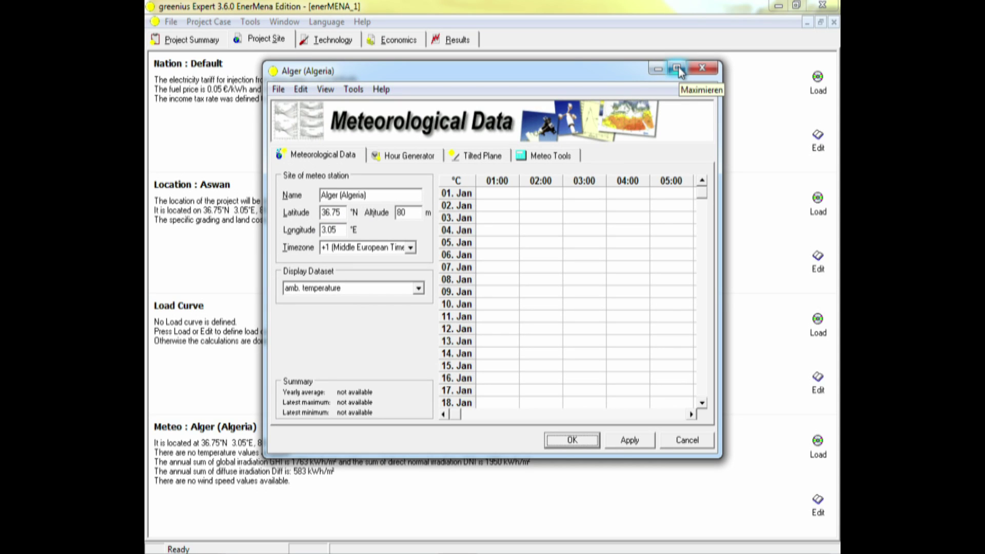
pyautogui.click(678, 67)
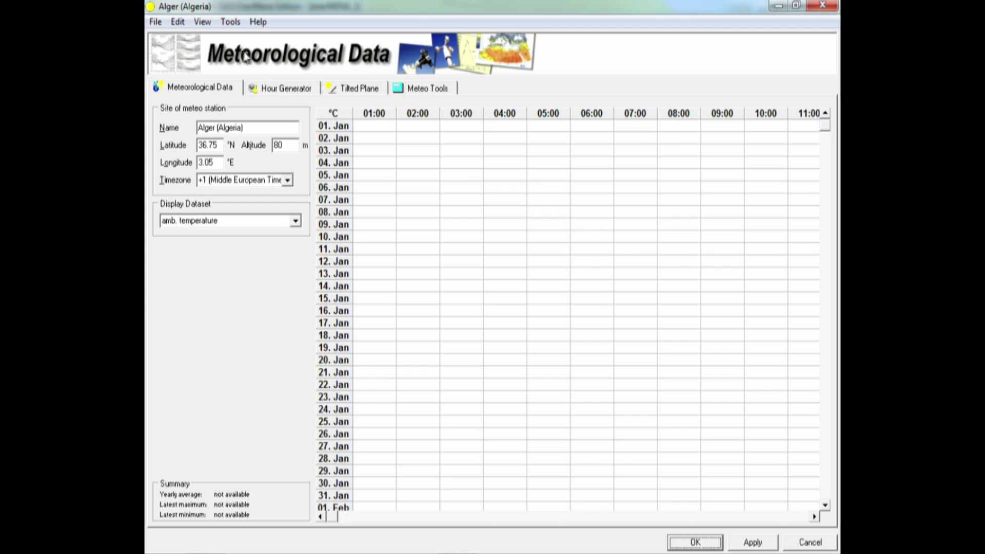
pyautogui.click(204, 23)
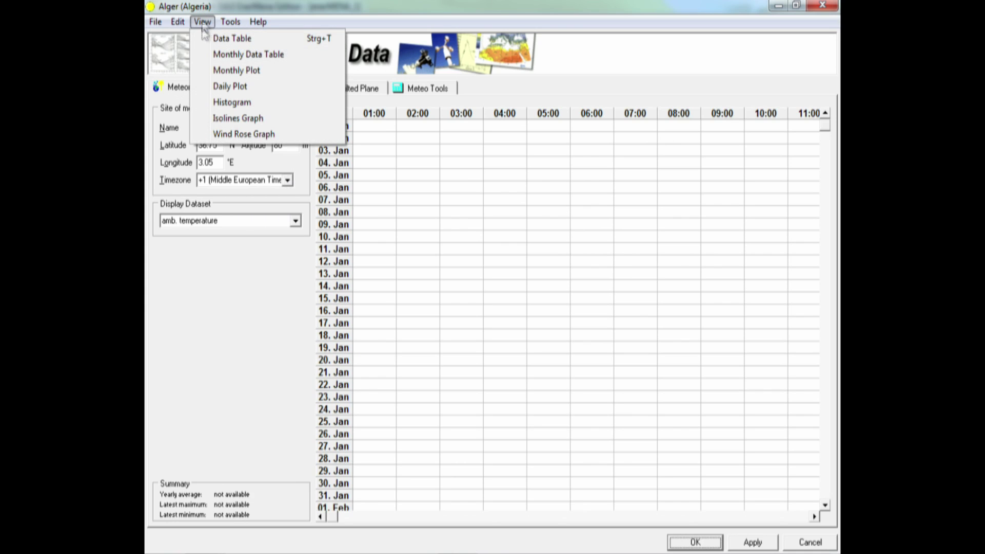
pyautogui.click(220, 88)
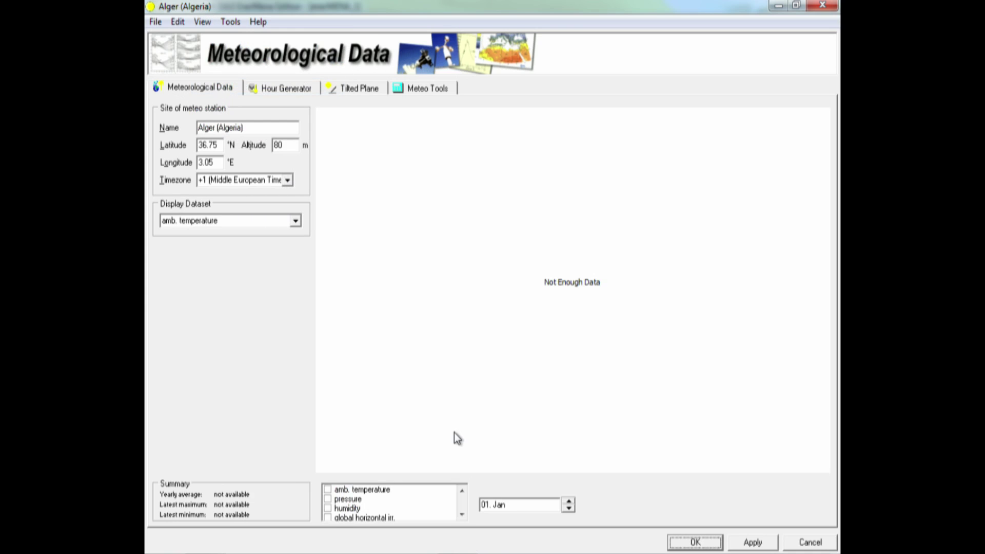
# - Plot direct normal irradiance and sun elevation together in the daily plot for 01. Jan
pyautogui.click(462, 515)
pyautogui.click(462, 514)
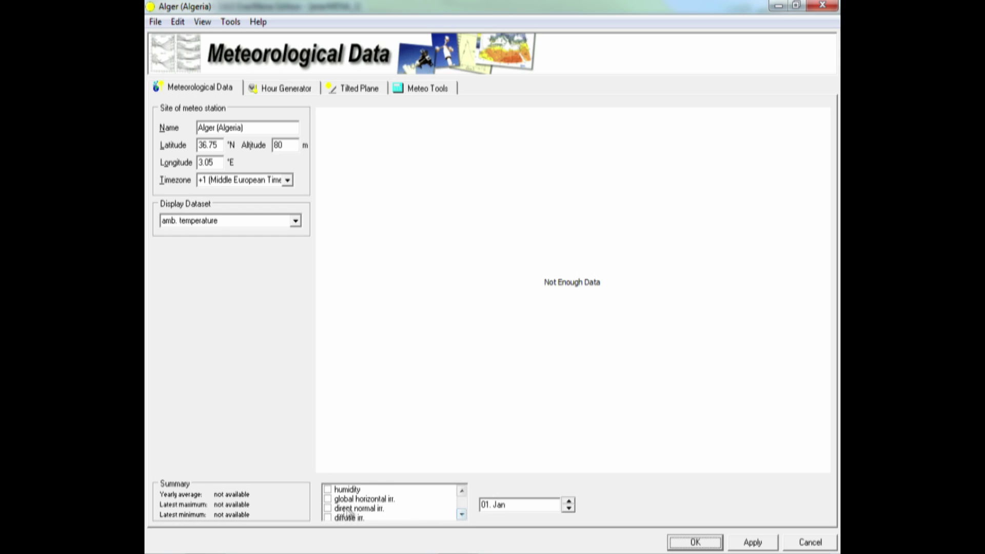
pyautogui.click(329, 508)
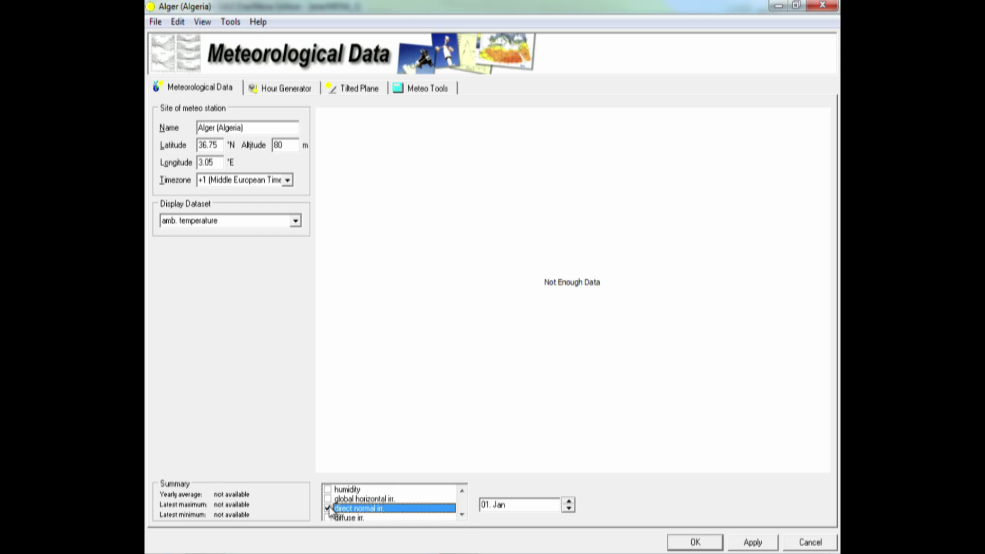
pyautogui.click(462, 514)
pyautogui.click(462, 514)
pyautogui.scroll(-1, 462, 513)
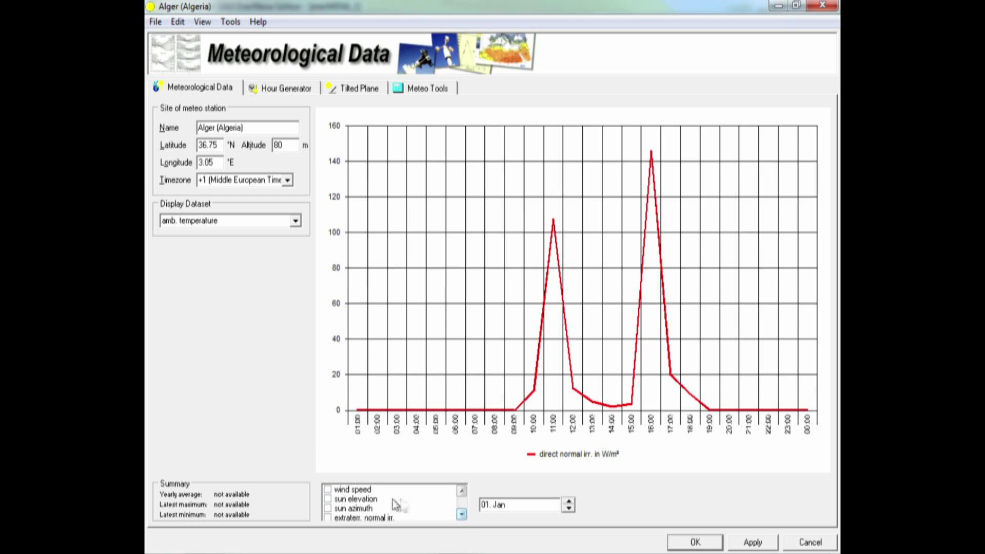
pyautogui.click(332, 500)
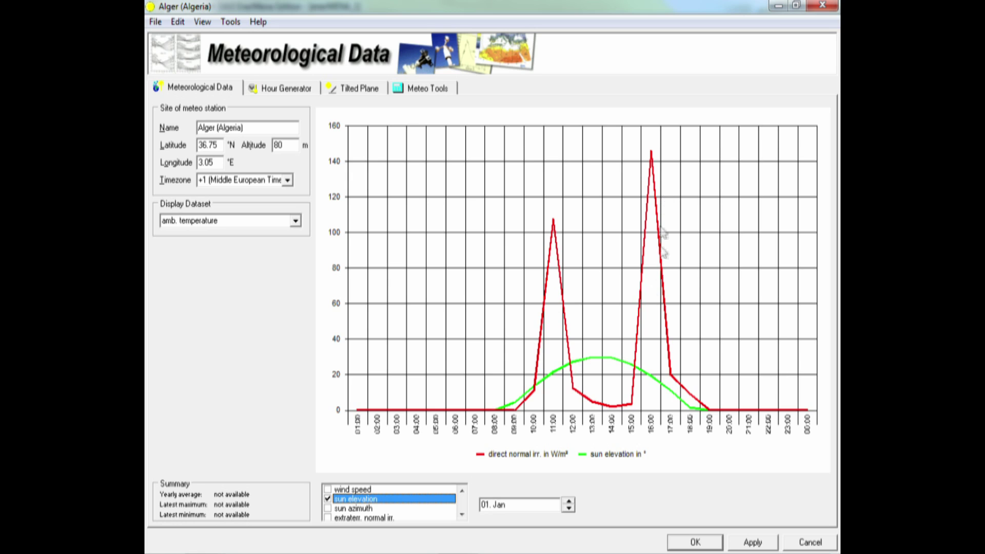
# - Step the daily plot forward to 04. Jan and compare the irradiance curve with the sun elevation
pyautogui.click(571, 501)
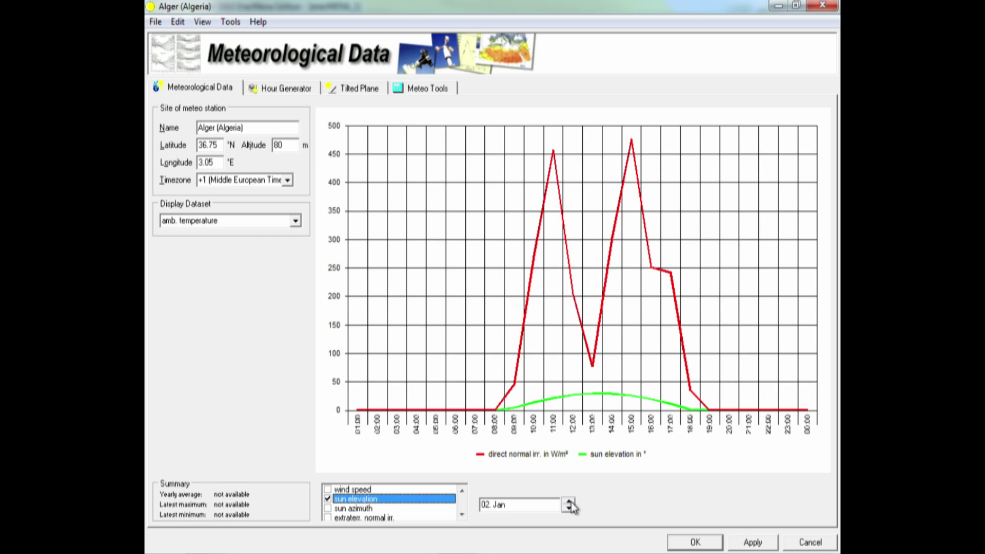
pyautogui.click(570, 501)
pyautogui.click(570, 501)
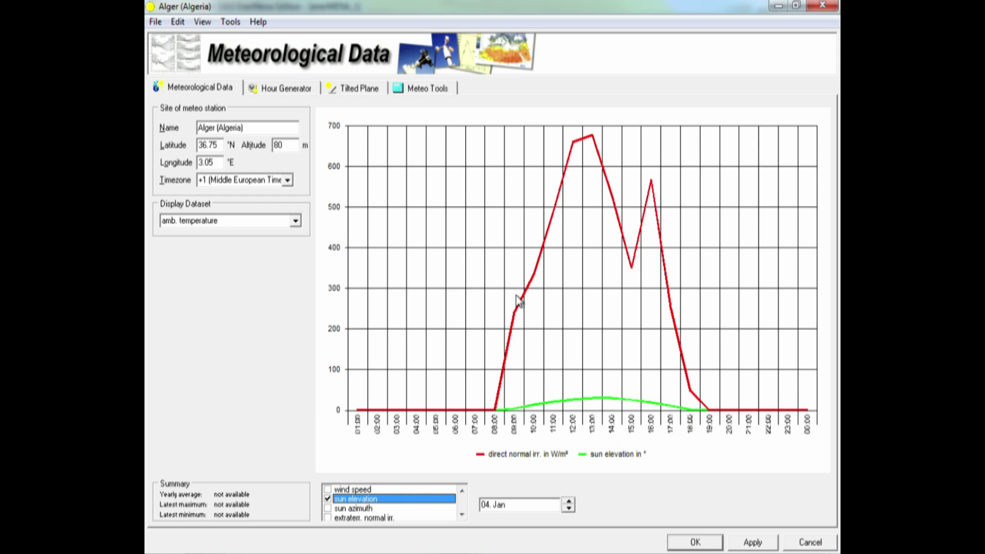
# - Set the meteo station's timezone to -1 (West Africa Time), apply it and copy the timezone to the location
pyautogui.click(288, 181)
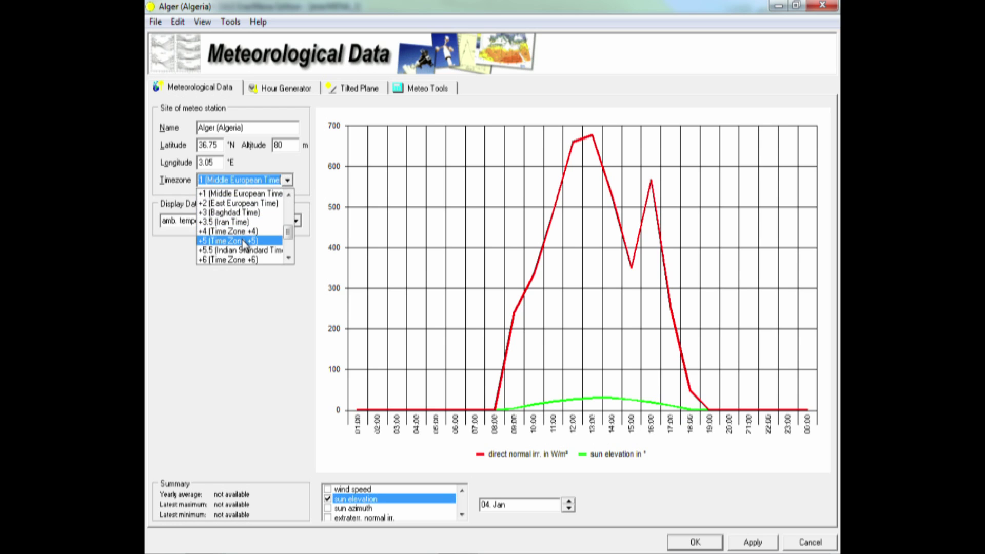
pyautogui.click(288, 195)
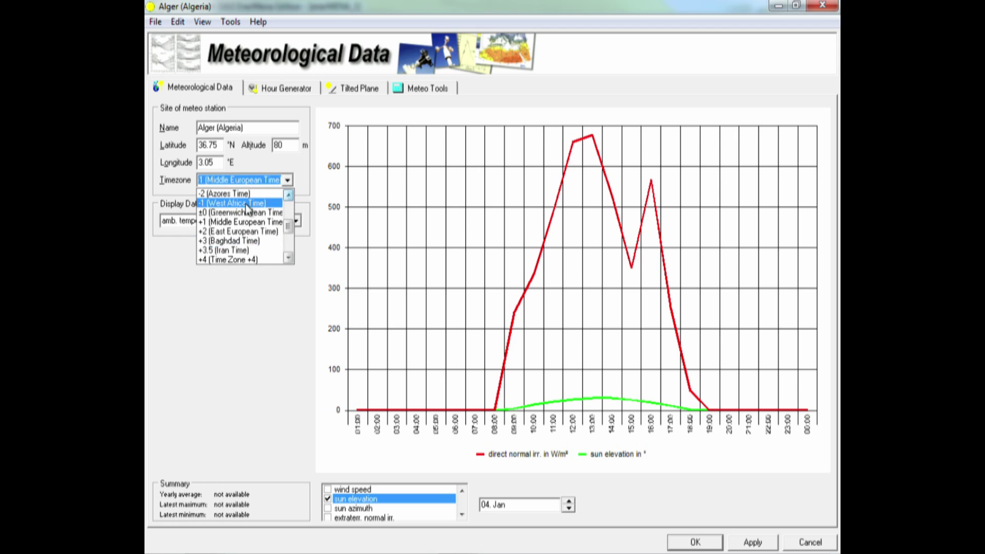
pyautogui.click(248, 206)
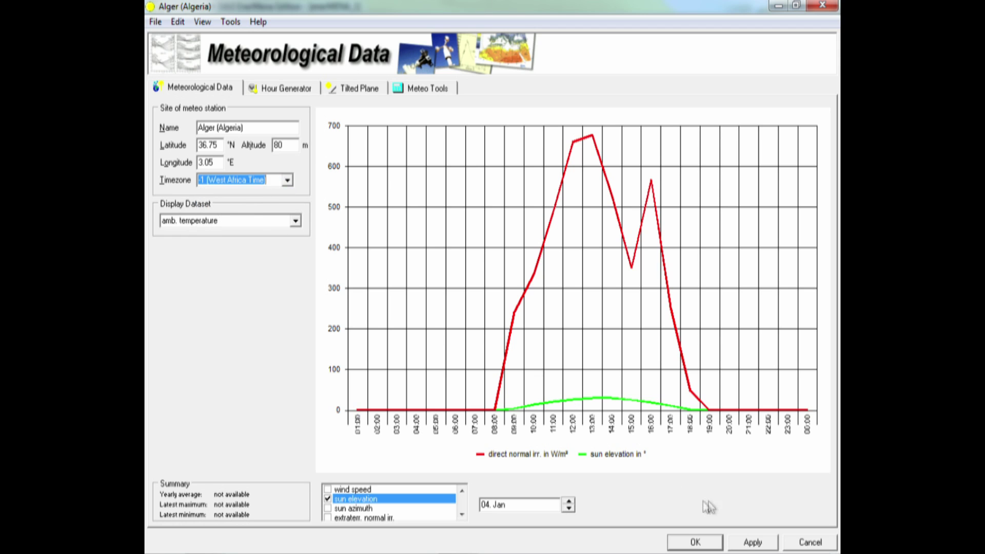
pyautogui.click(744, 545)
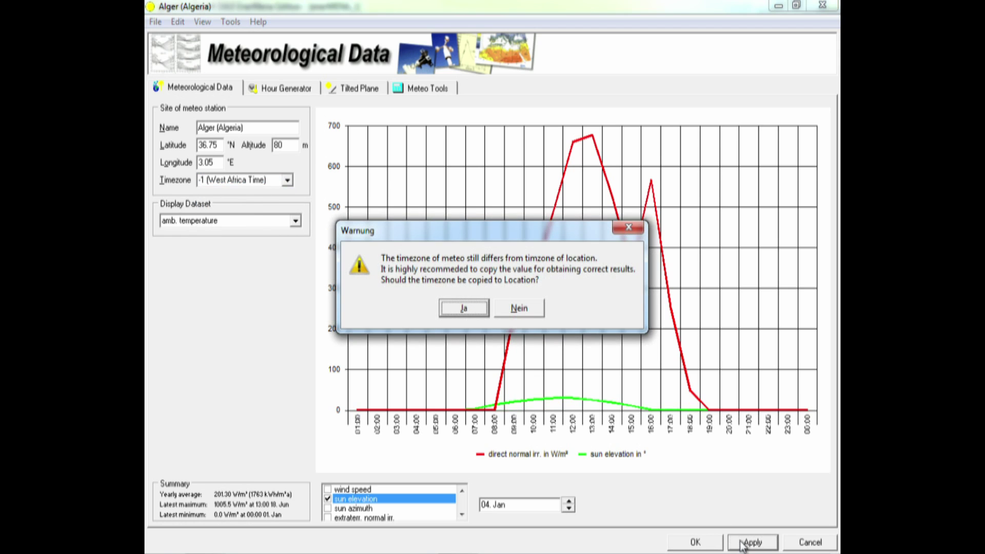
pyautogui.click(473, 310)
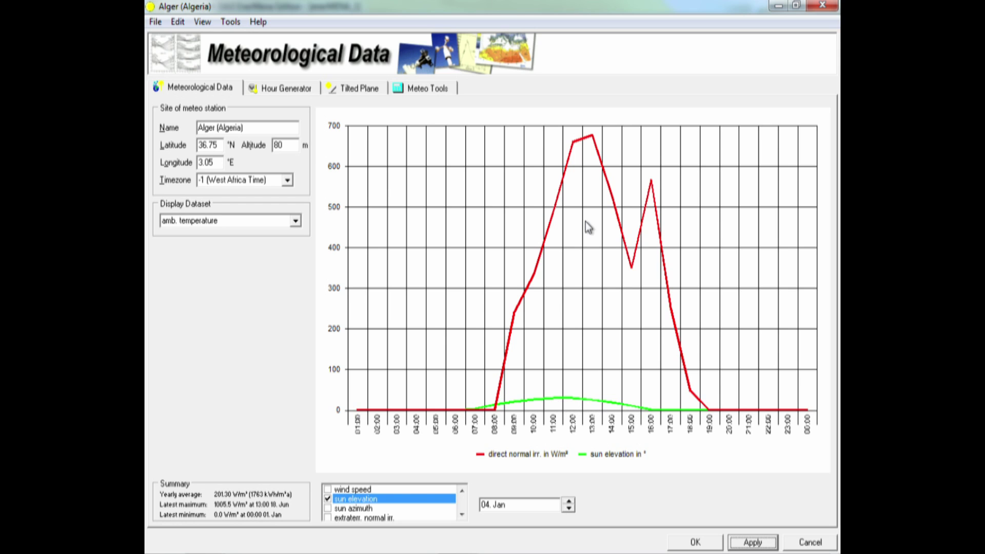
# - Step the daily plot on to 07. Jan and check the time shift between sun elevation and irradiance
pyautogui.click(568, 501)
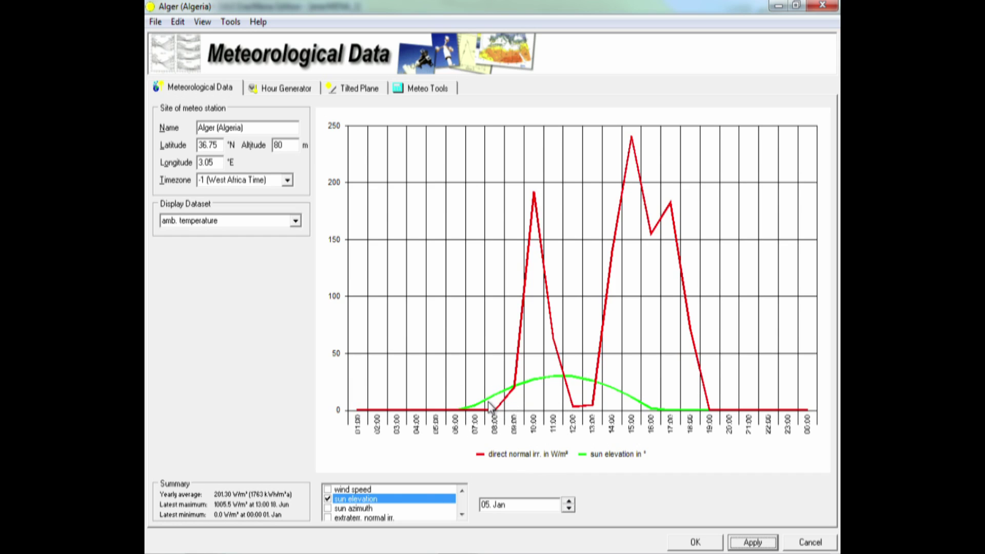
pyautogui.click(569, 502)
pyautogui.click(569, 501)
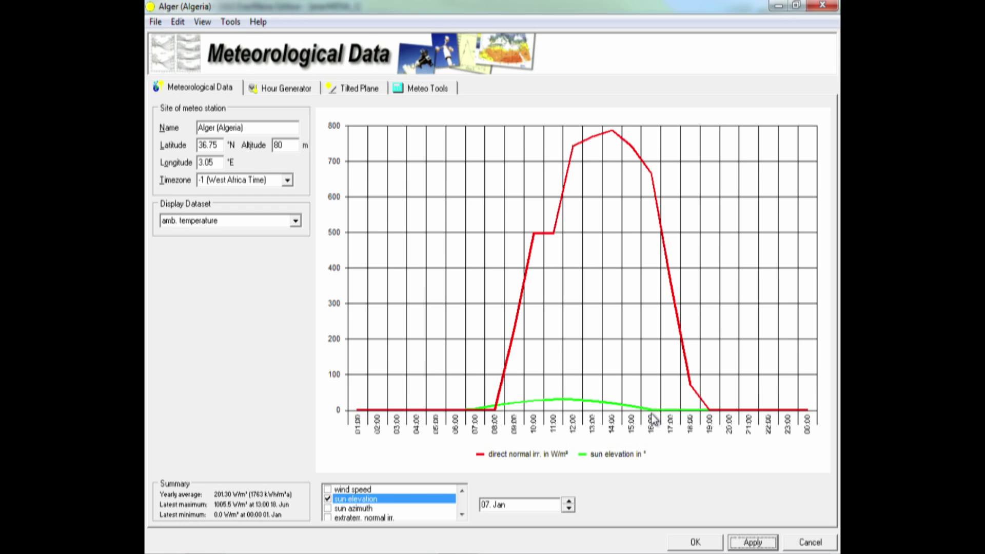
# - Switch to the hourly data table and display the direct normal irradiance dataset
pyautogui.click(231, 22)
pyautogui.moveTo(202, 22)
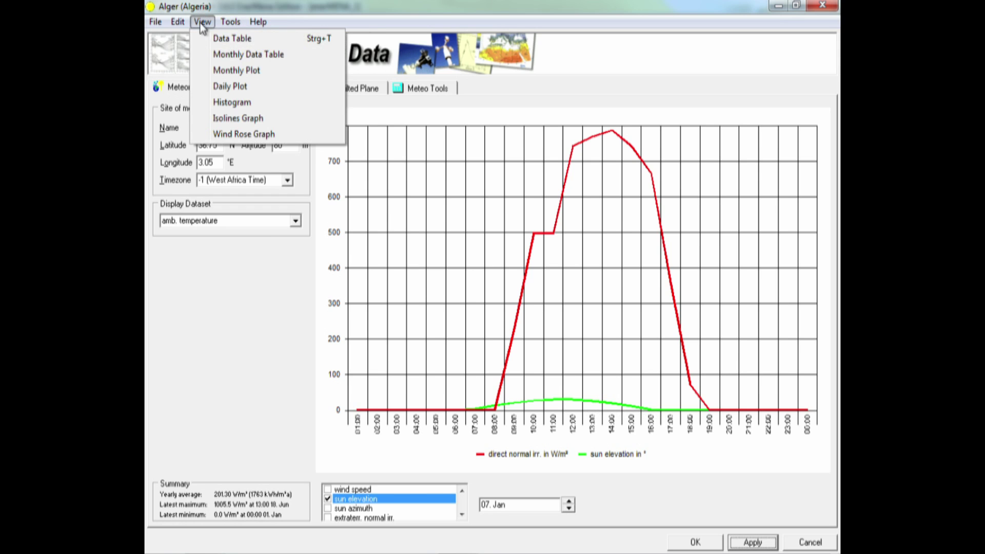
pyautogui.click(221, 40)
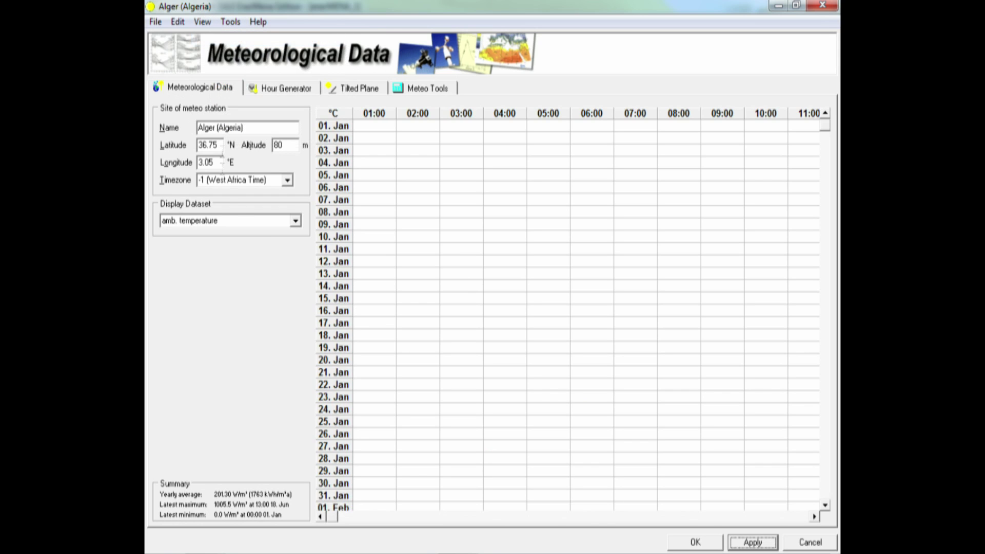
pyautogui.click(296, 221)
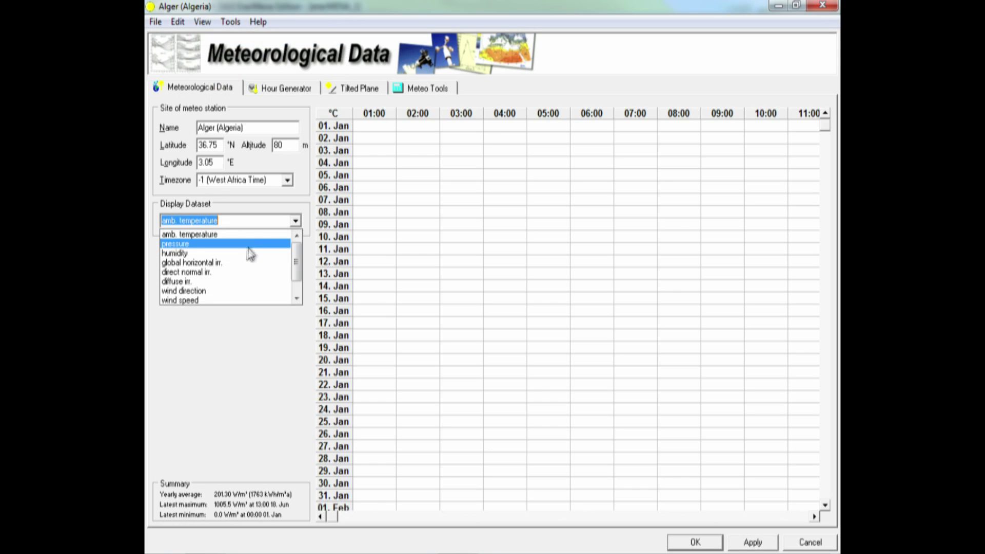
pyautogui.click(224, 271)
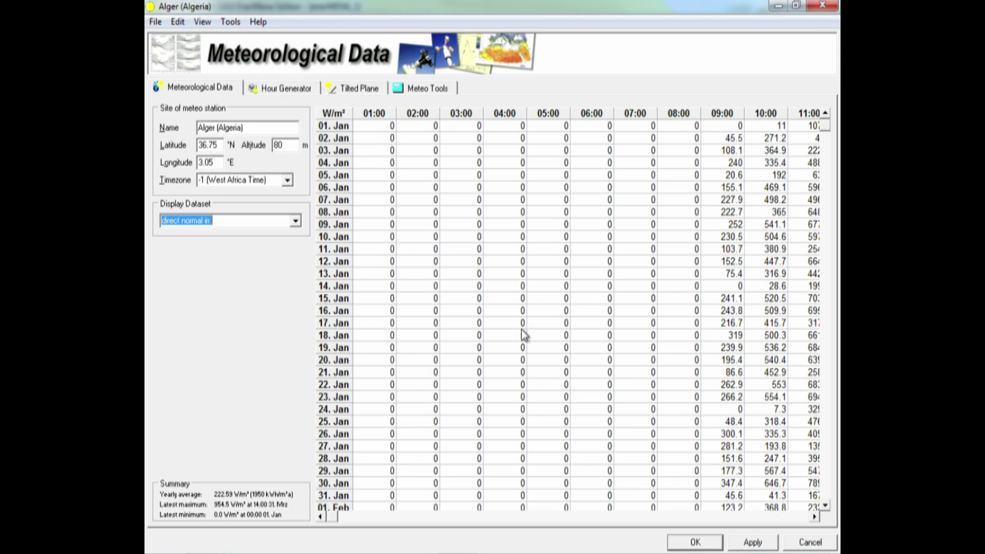